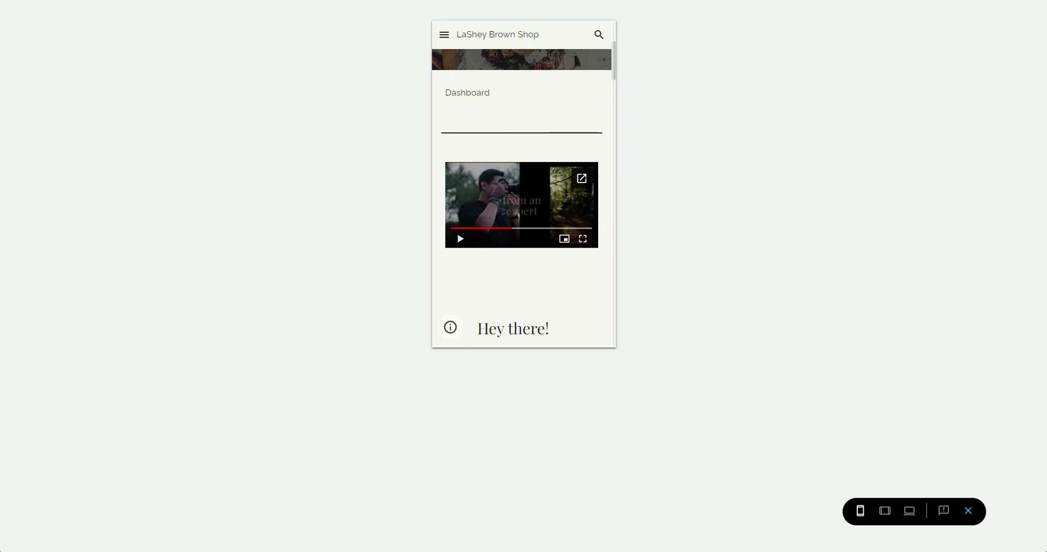
- View the Member Portal preview at desktop size, then exit back to the editor
{"action": "left_click", "coordinate": [909, 510]}
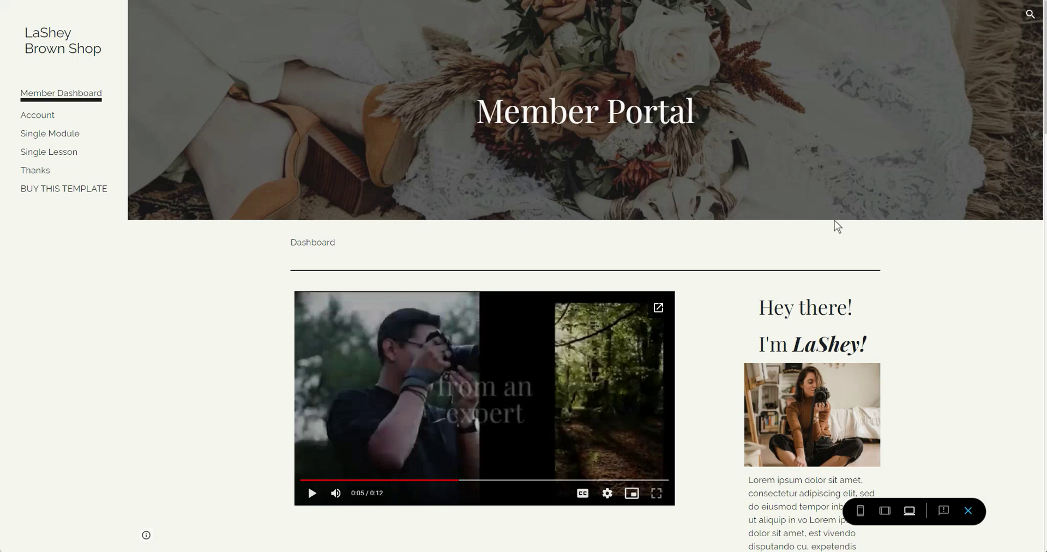
{"action": "left_click", "coordinate": [980, 515]}
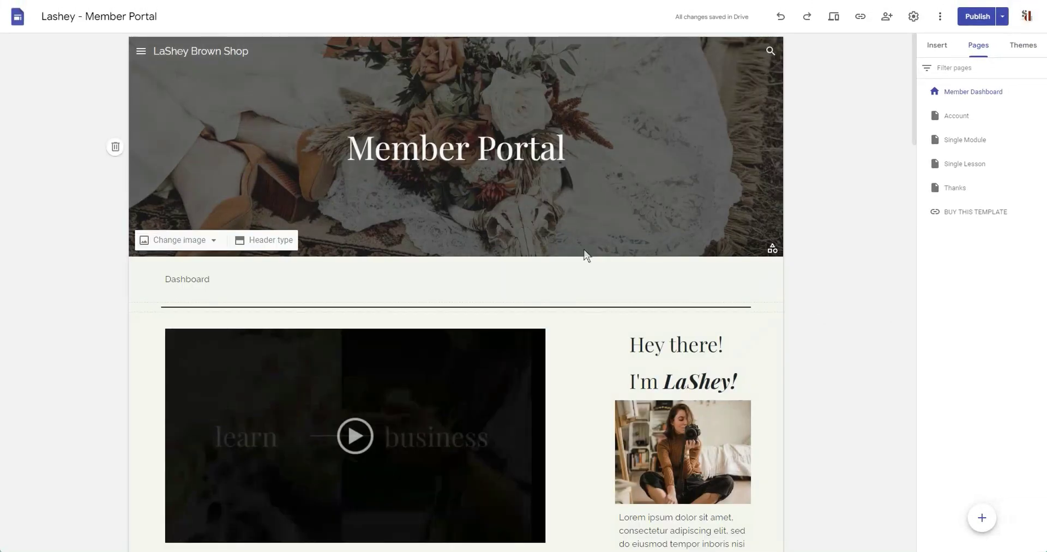
- Scroll down the Member Portal page and browse the Insert panel's content options
{"action": "scroll", "coordinate": [525, 297], "scroll_direction": "down", "scroll_amount": 5}
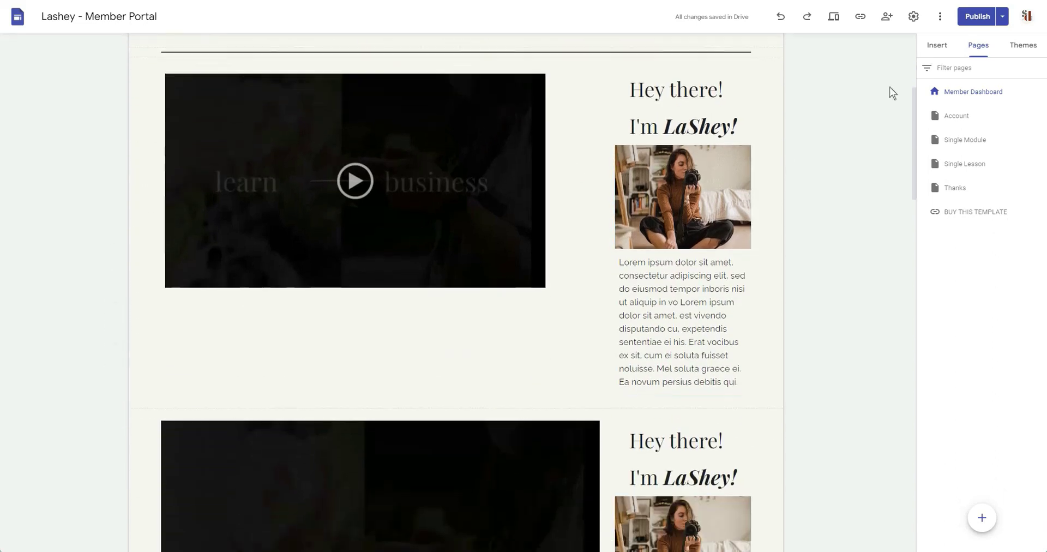
{"action": "left_click", "coordinate": [936, 47]}
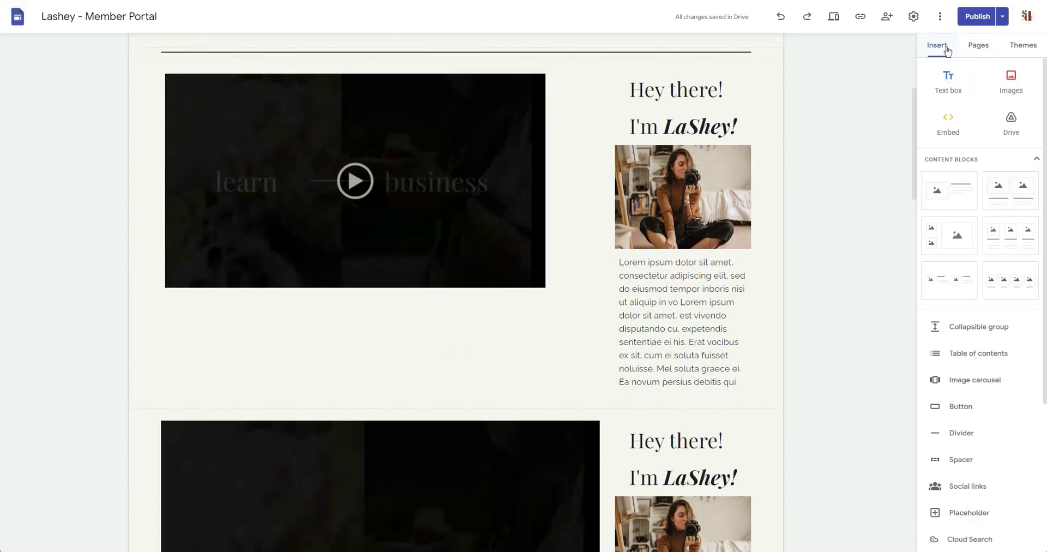
{"action": "scroll", "coordinate": [970, 404], "scroll_direction": "down", "scroll_amount": 4}
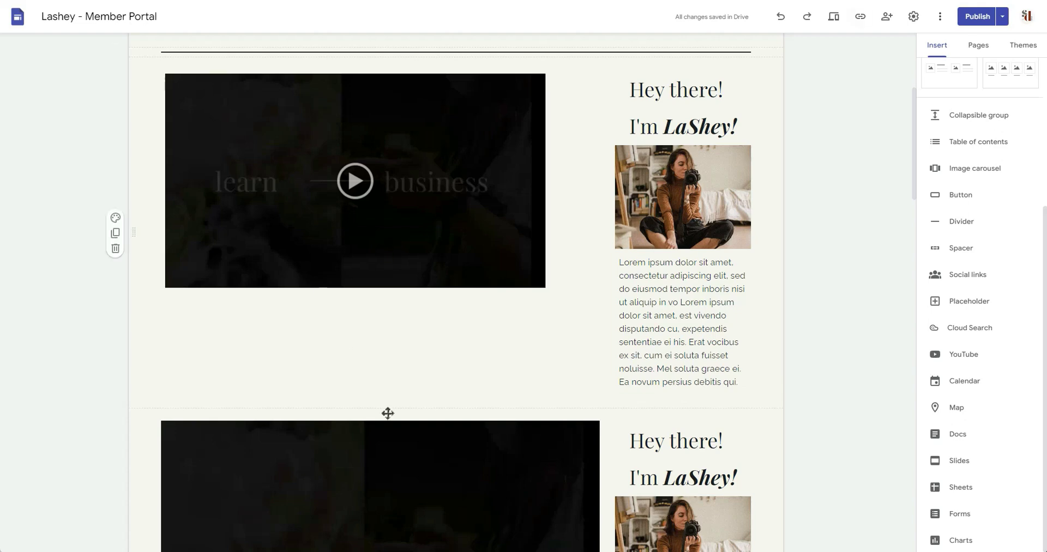
{"action": "scroll", "coordinate": [403, 400], "scroll_direction": "down", "scroll_amount": 5}
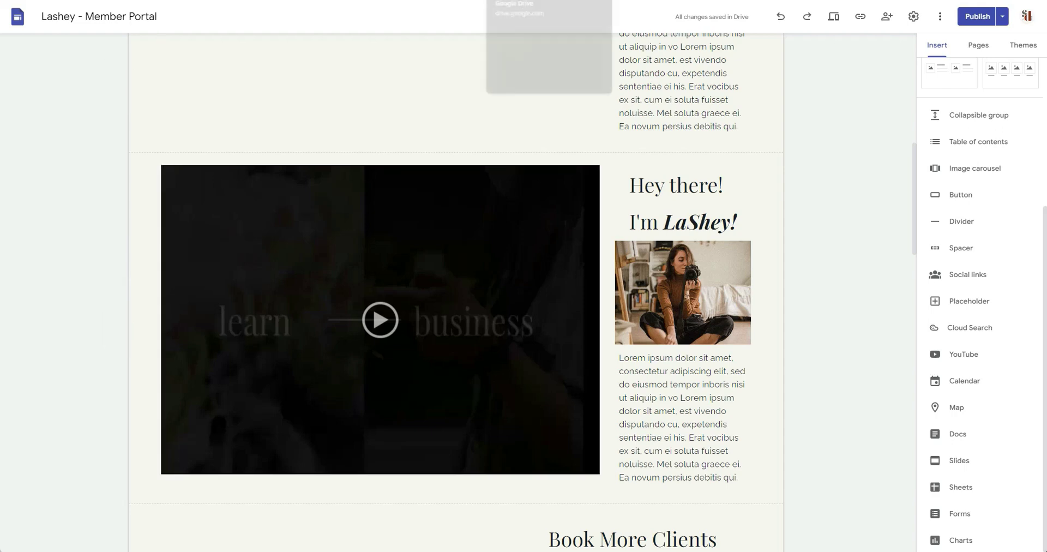
- Confirm Demo Video - Google Drive.mp4 has 'Anyone with the link' access, then return to Sites
{"action": "left_click", "coordinate": [498, 1]}
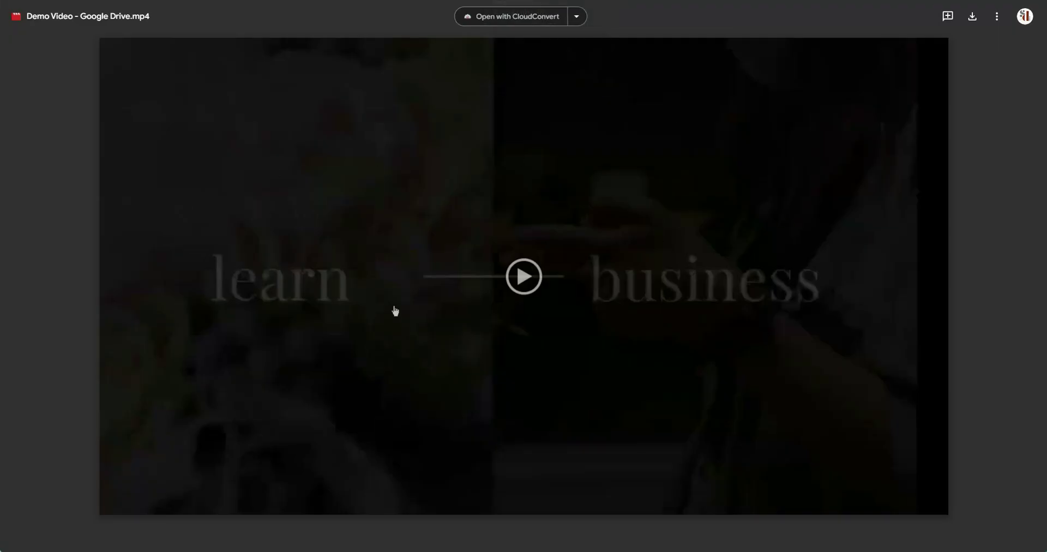
{"action": "key", "text": "Escape"}
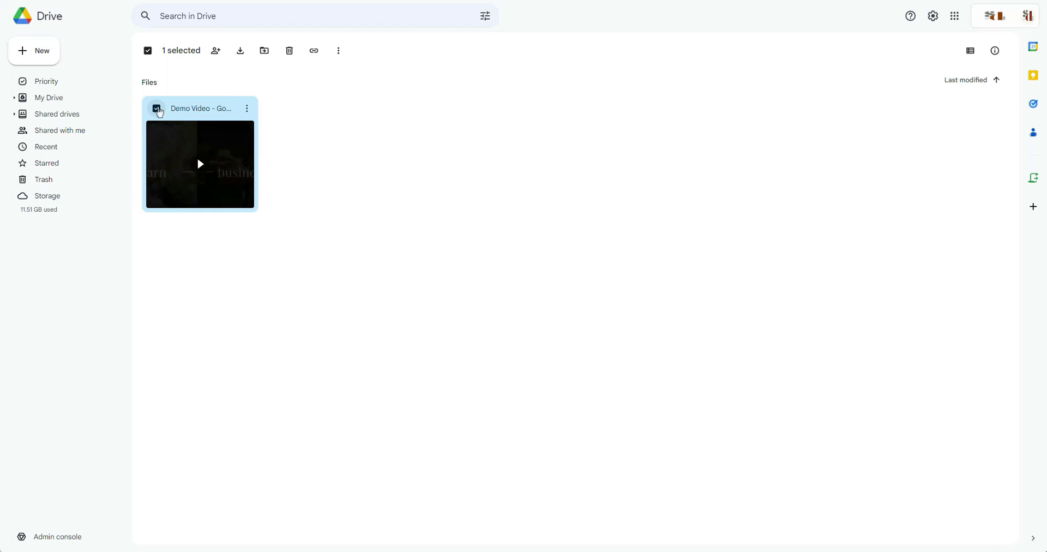
{"action": "left_click", "coordinate": [157, 110]}
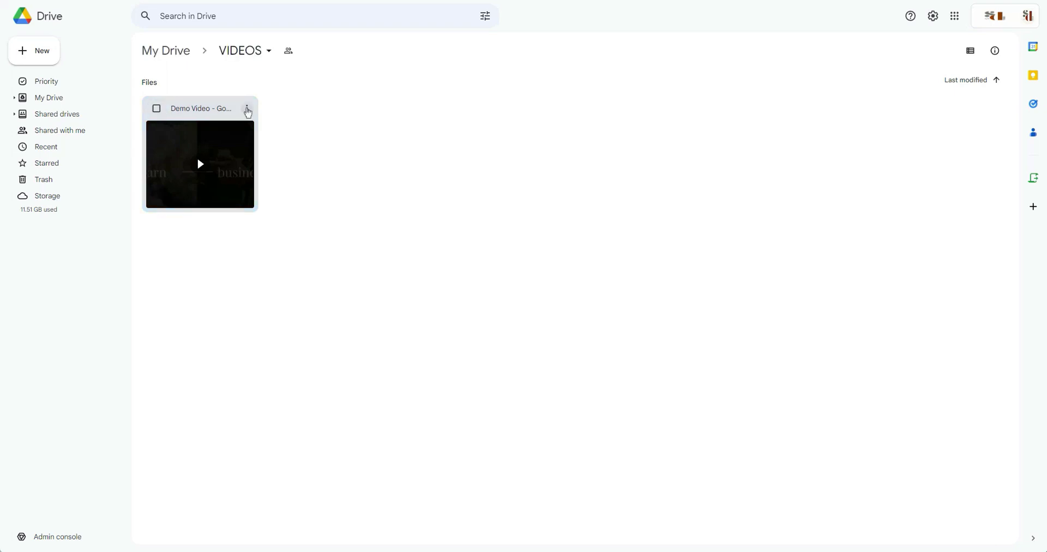
{"action": "left_click", "coordinate": [248, 113]}
{"action": "left_click", "coordinate": [249, 113]}
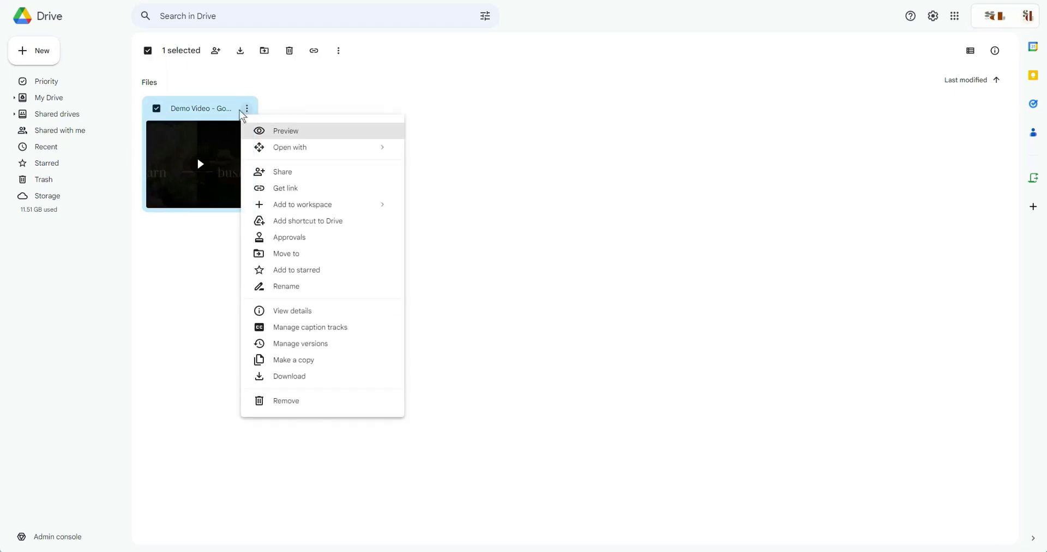
{"action": "left_click", "coordinate": [286, 174]}
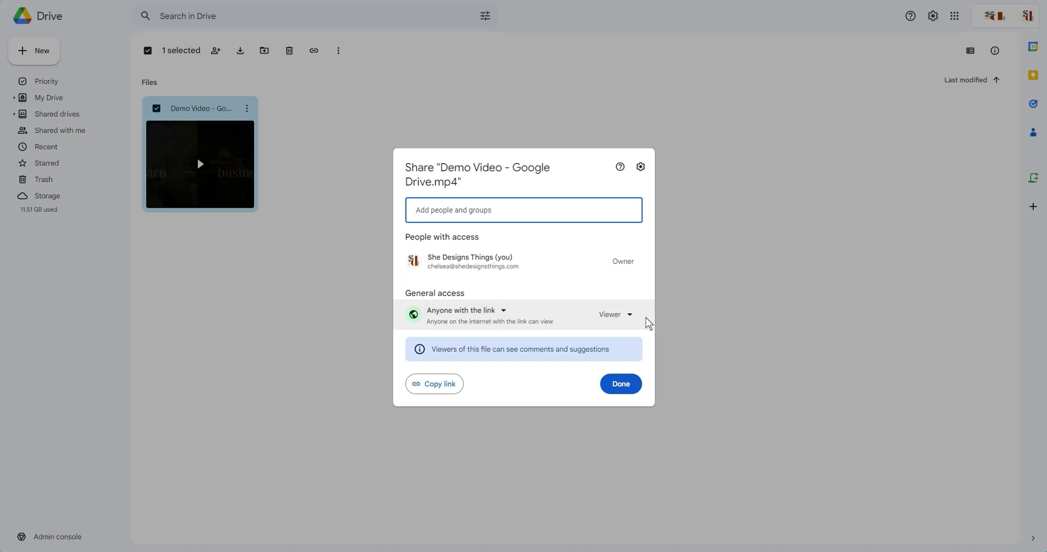
{"action": "left_click", "coordinate": [466, 310]}
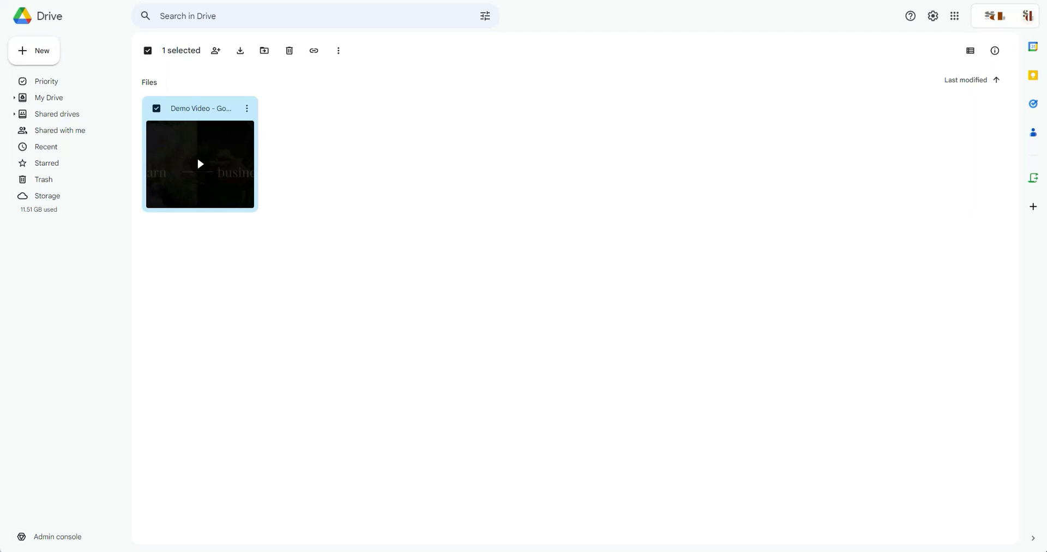
{"action": "key", "text": "alt+Tab"}
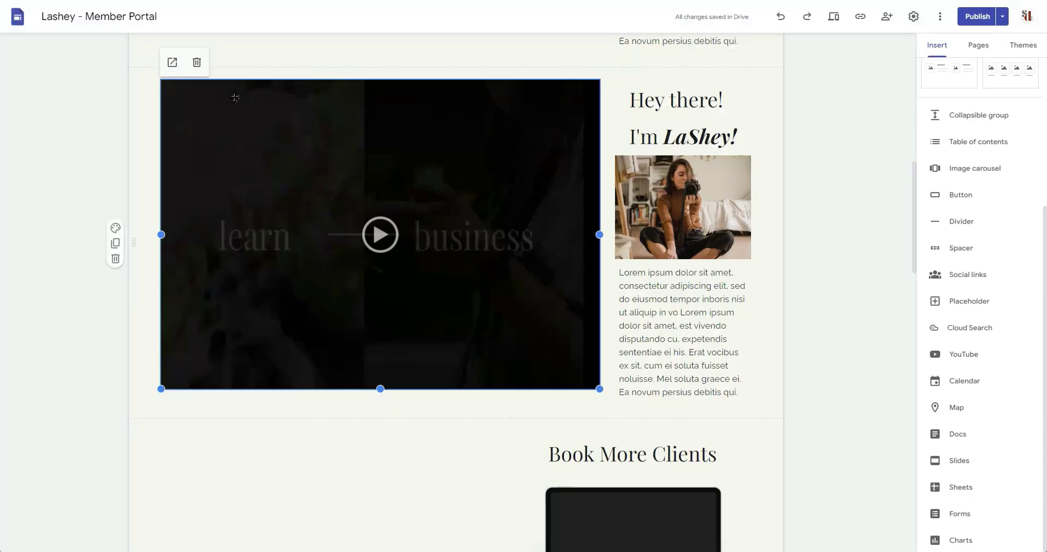
- Replace the second section's old video with Demo Video from Drive's Recent files and drag it larger
{"action": "left_click", "coordinate": [197, 62]}
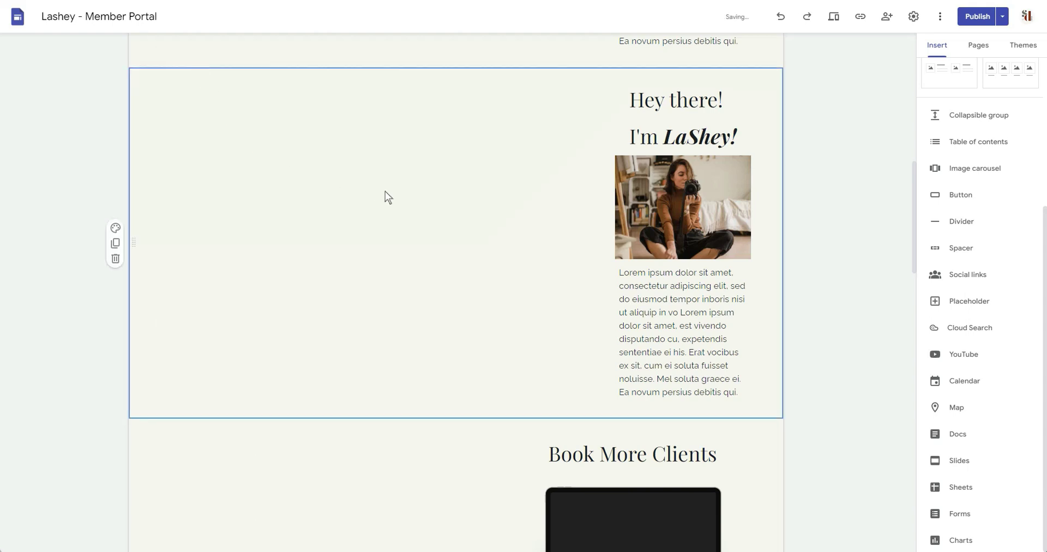
{"action": "double_click", "coordinate": [327, 200]}
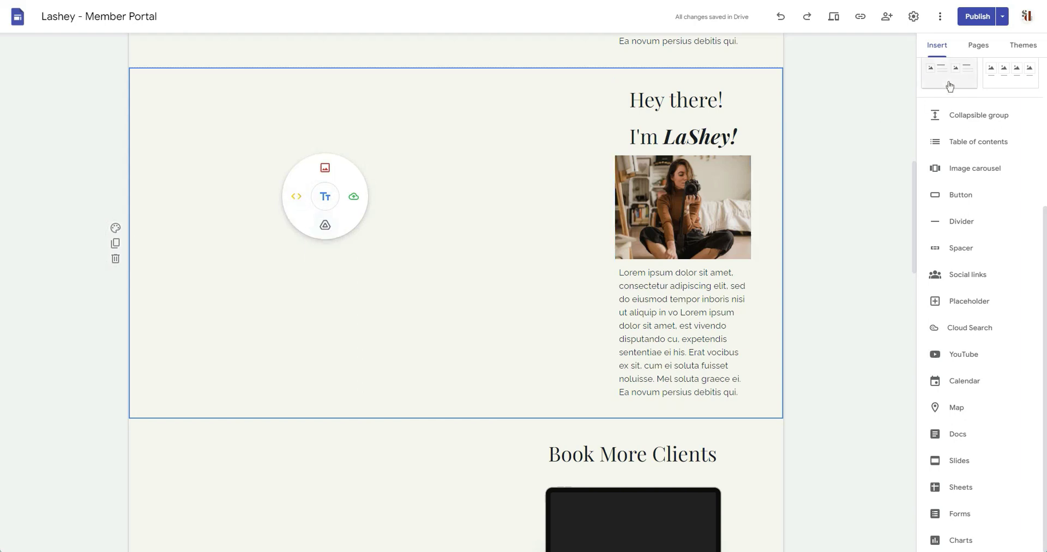
{"action": "scroll", "coordinate": [976, 98], "scroll_direction": "up", "scroll_amount": 4}
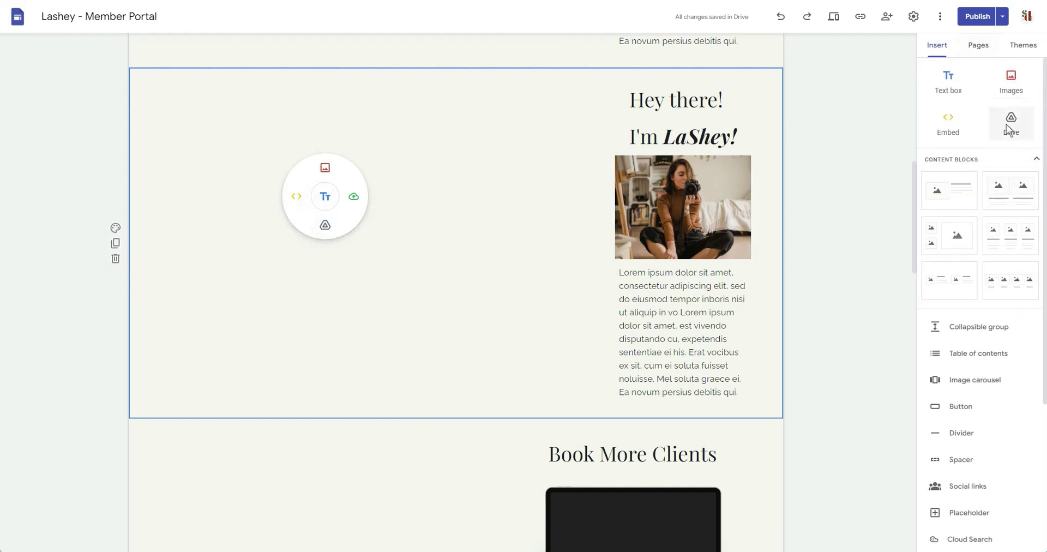
{"action": "left_click", "coordinate": [325, 224]}
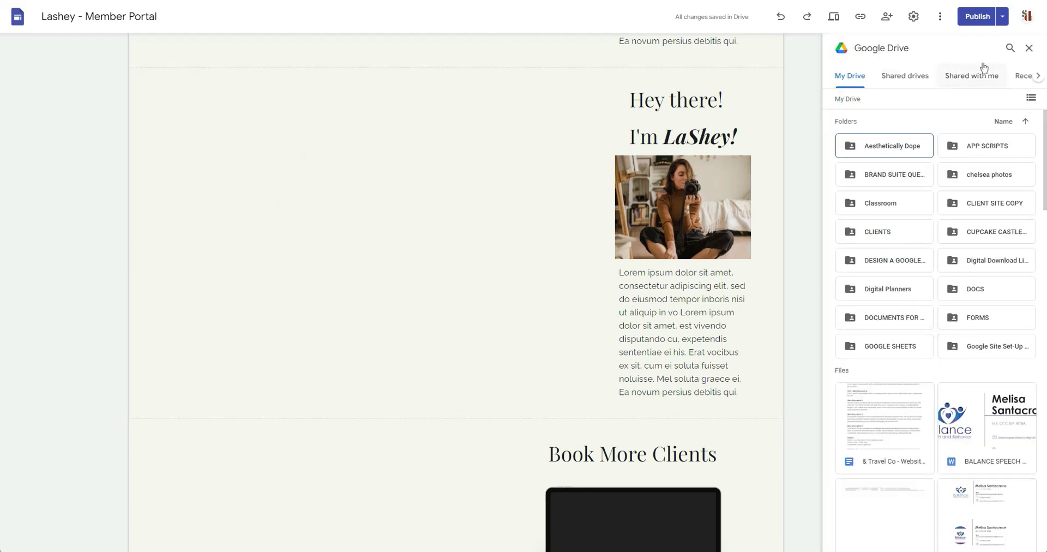
{"action": "left_click", "coordinate": [1021, 75]}
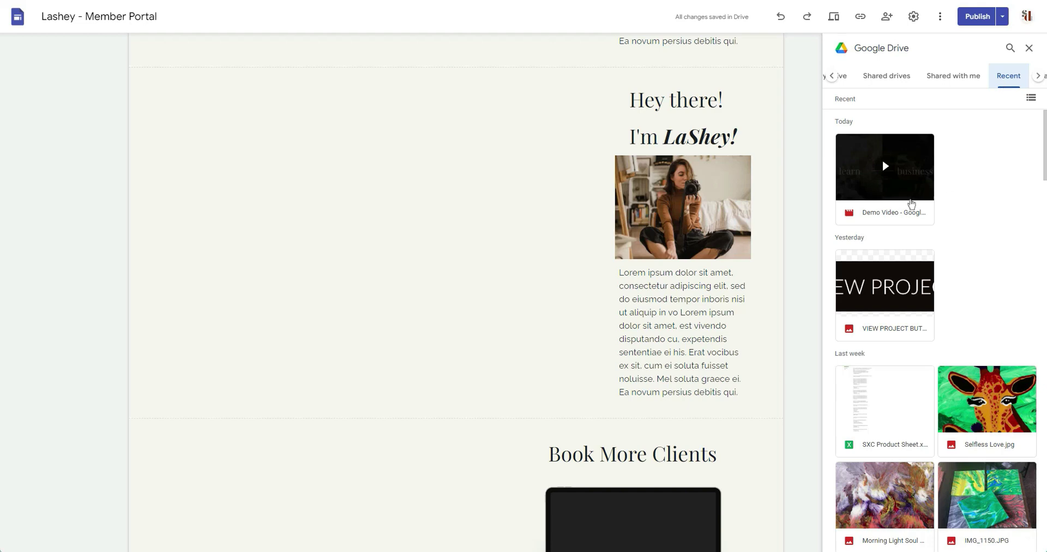
{"action": "left_click", "coordinate": [867, 164]}
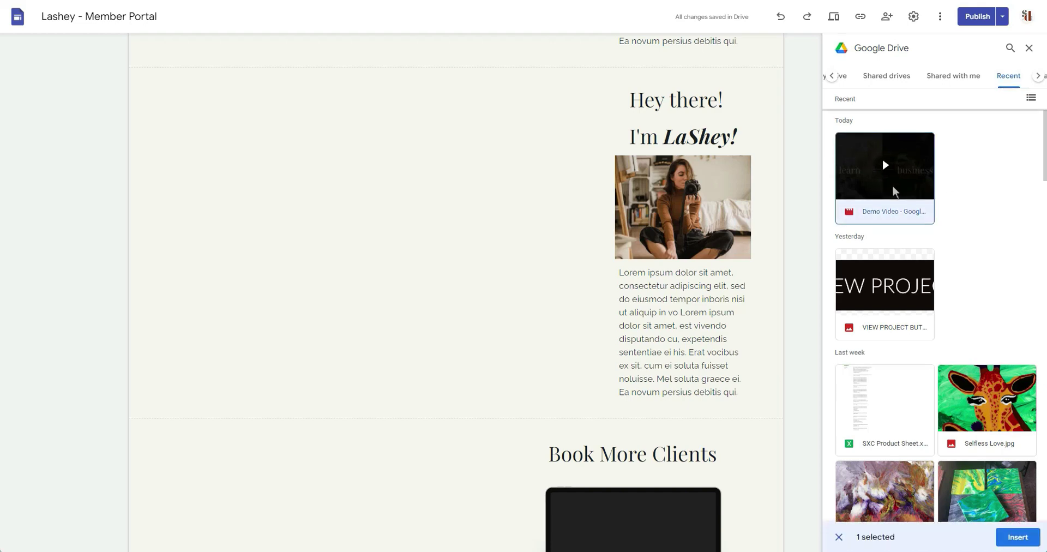
{"action": "scroll", "coordinate": [892, 184], "scroll_direction": "down", "scroll_amount": 3}
{"action": "left_click", "coordinate": [1013, 537]}
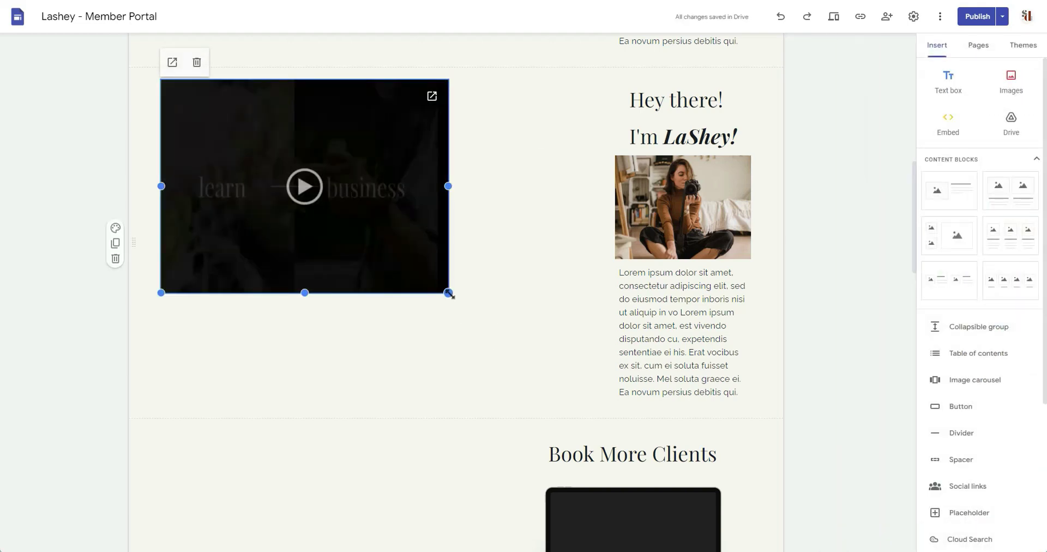
{"action": "left_click_drag", "start_coordinate": [448, 292], "coordinate": [607, 409]}
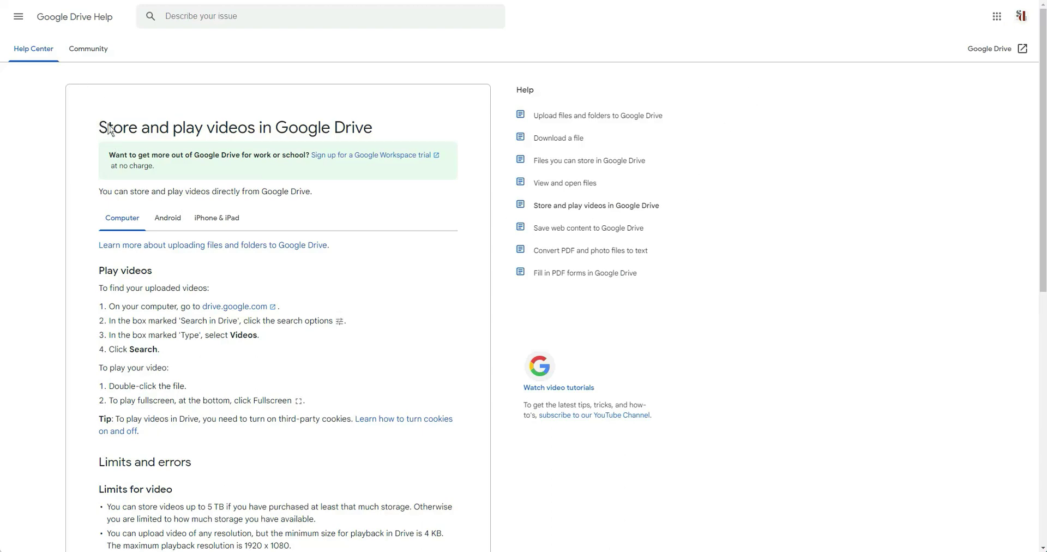
- Read the 'Store and play videos' help article, highlighting the 1920 x 1080 maximum playback resolution
{"action": "left_click_drag", "start_coordinate": [99, 127], "coordinate": [385, 141]}
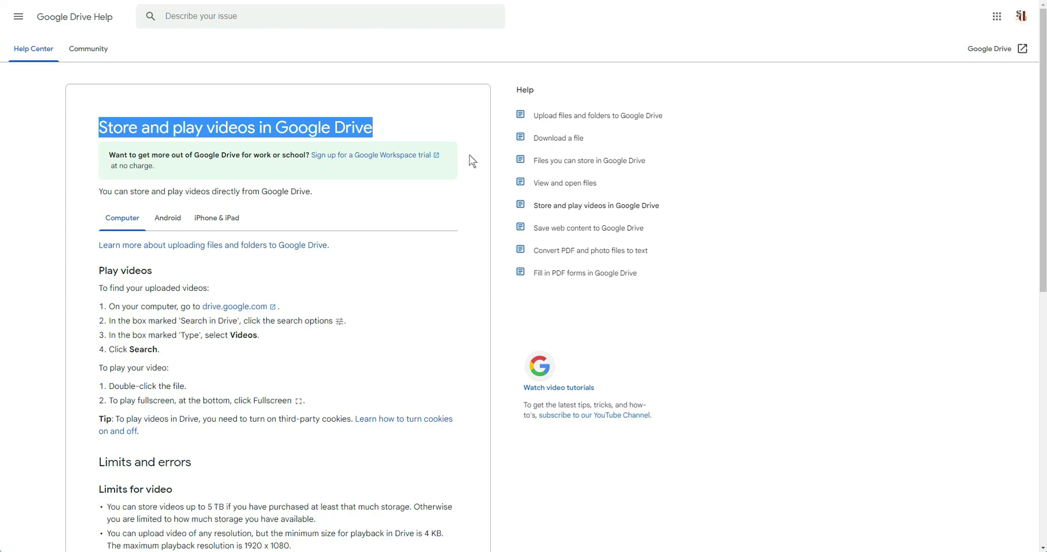
{"action": "scroll", "coordinate": [447, 158], "scroll_direction": "down", "scroll_amount": 3}
{"action": "scroll", "coordinate": [403, 164], "scroll_direction": "up", "scroll_amount": 2}
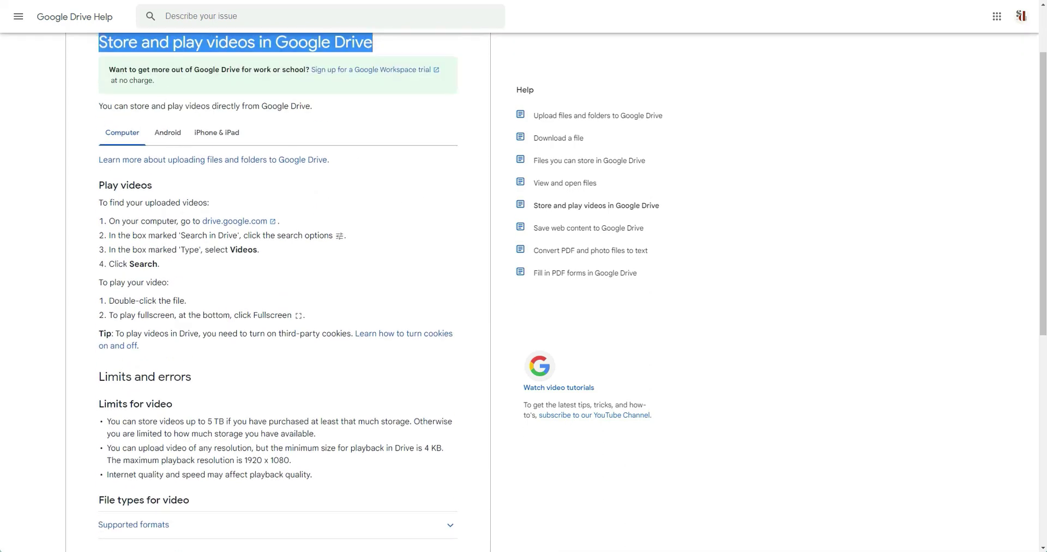
{"action": "left_click_drag", "start_coordinate": [109, 69], "coordinate": [309, 69]}
{"action": "left_click", "coordinate": [134, 76]}
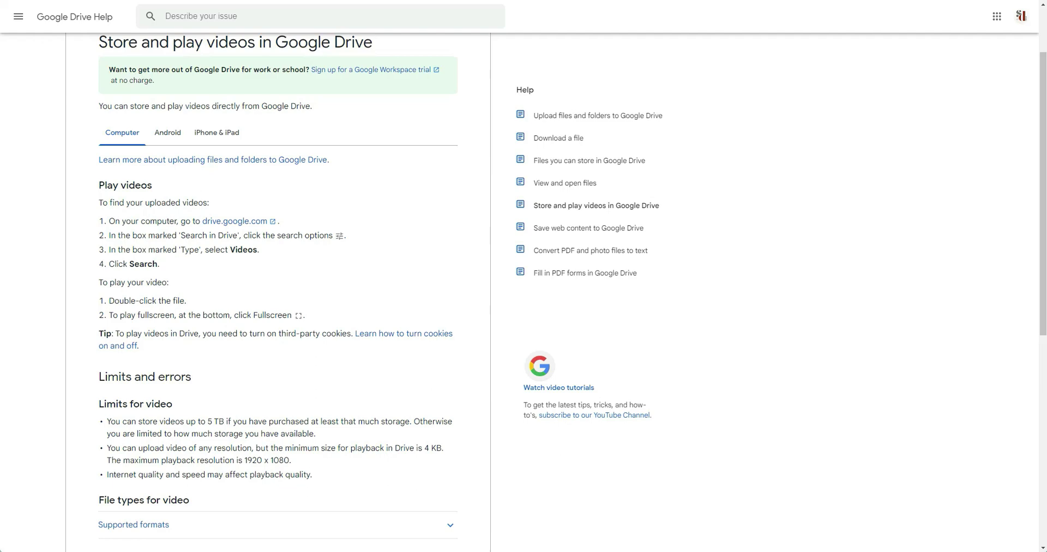
{"action": "scroll", "coordinate": [229, 95], "scroll_direction": "down", "scroll_amount": 4}
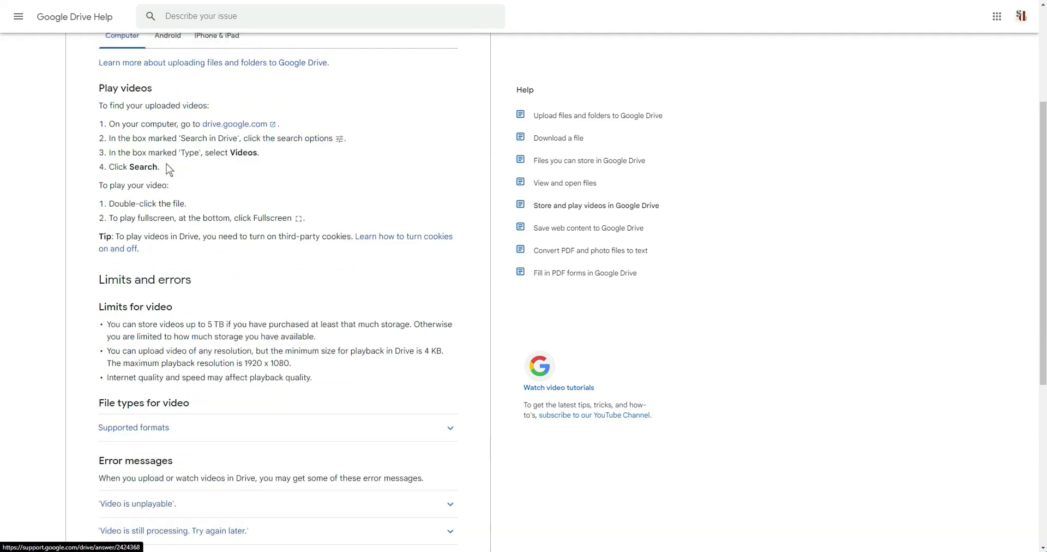
{"action": "scroll", "coordinate": [230, 94], "scroll_direction": "down", "scroll_amount": 3}
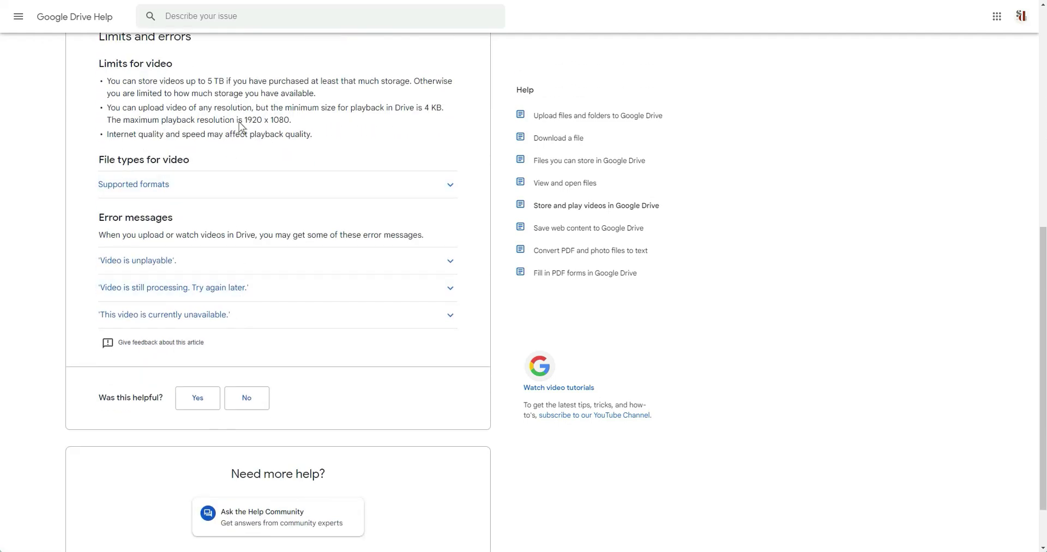
{"action": "left_click_drag", "start_coordinate": [111, 120], "coordinate": [289, 120]}
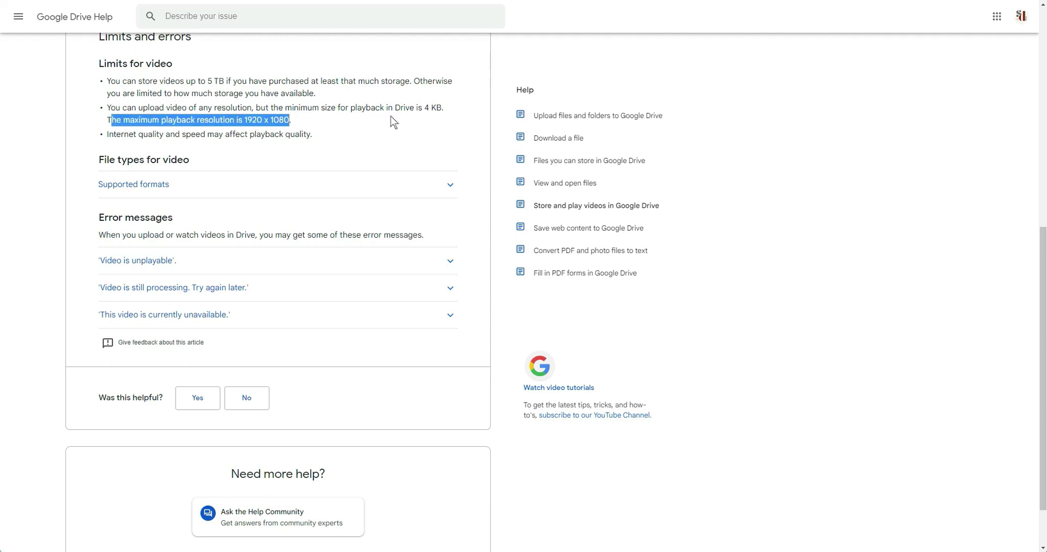
{"action": "scroll", "coordinate": [260, 135], "scroll_direction": "down", "scroll_amount": 2}
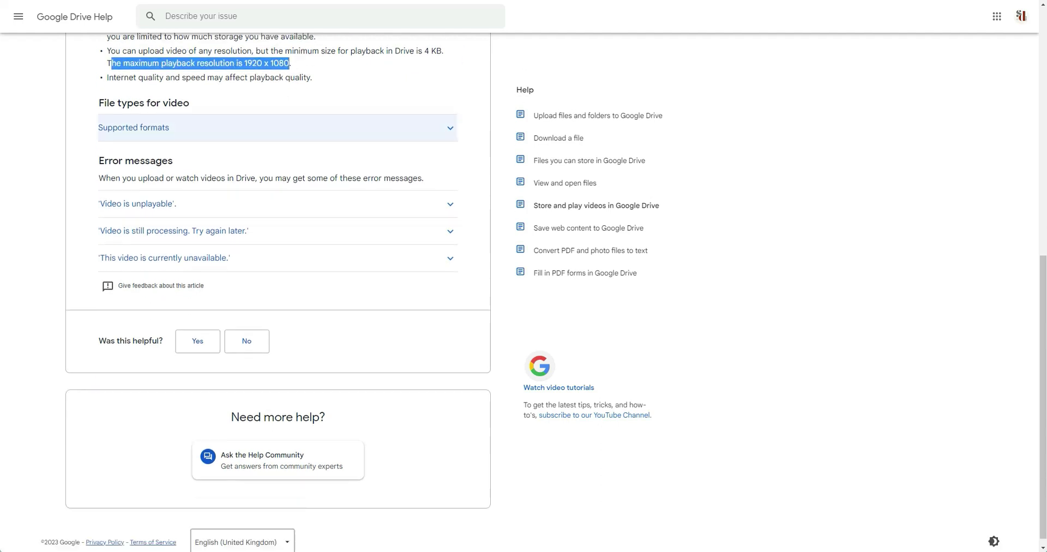
{"action": "left_click", "coordinate": [825, 159]}
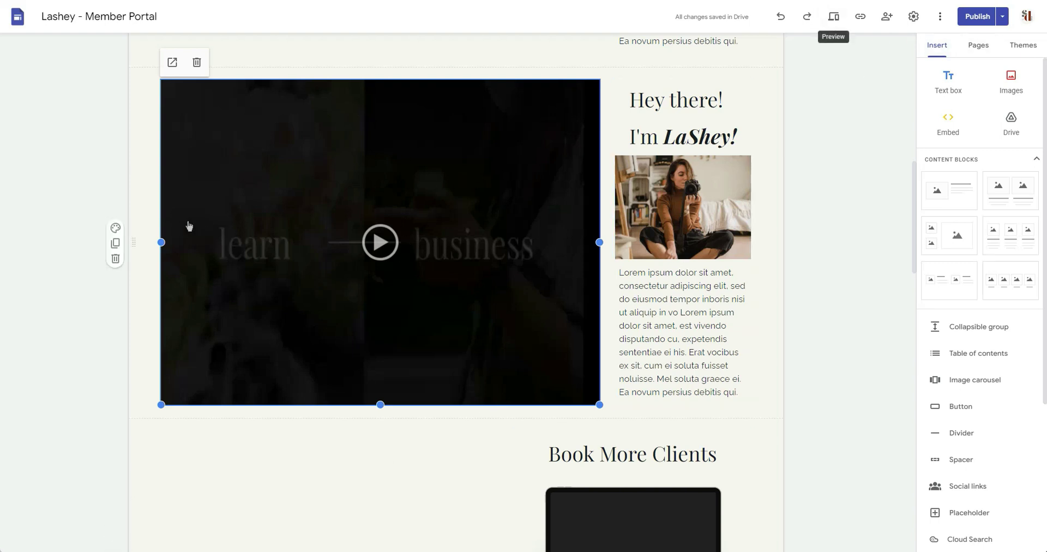
- Move the video section higher up the page and open the page preview
{"action": "left_click_drag", "start_coordinate": [135, 242], "coordinate": [180, 174]}
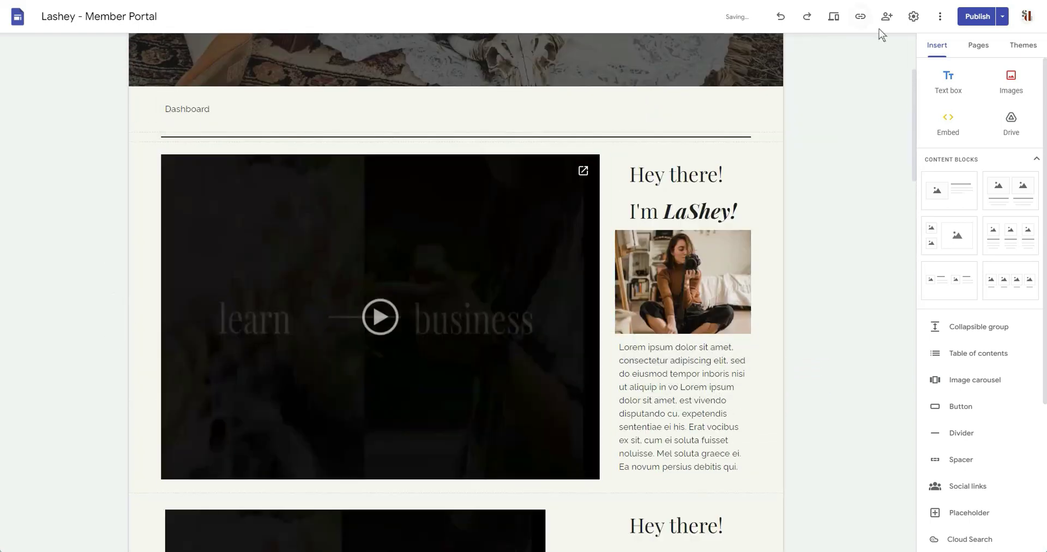
{"action": "left_click", "coordinate": [833, 16]}
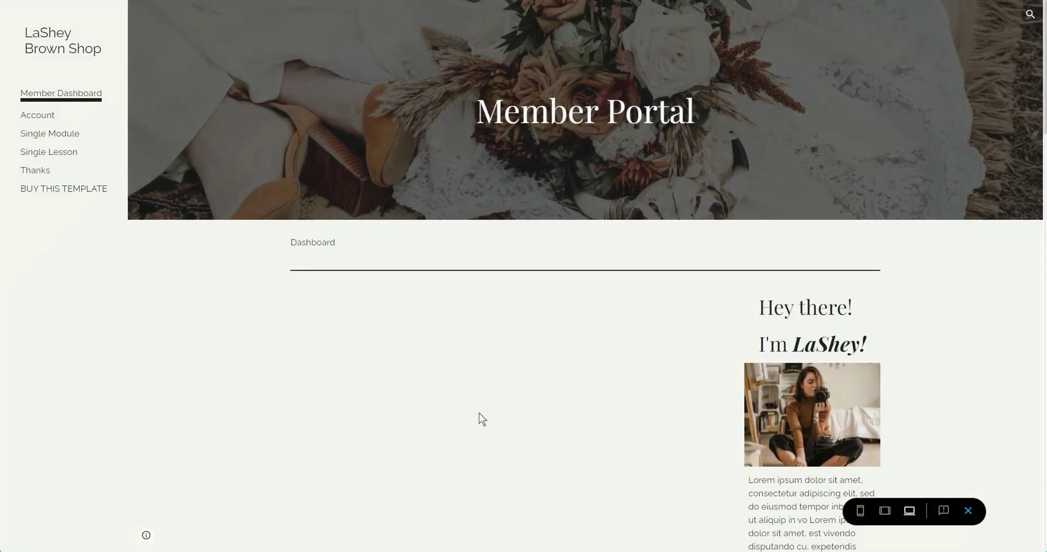
{"action": "scroll", "coordinate": [482, 419], "scroll_direction": "down", "scroll_amount": 8}
{"action": "scroll", "coordinate": [411, 248], "scroll_direction": "up", "scroll_amount": 5}
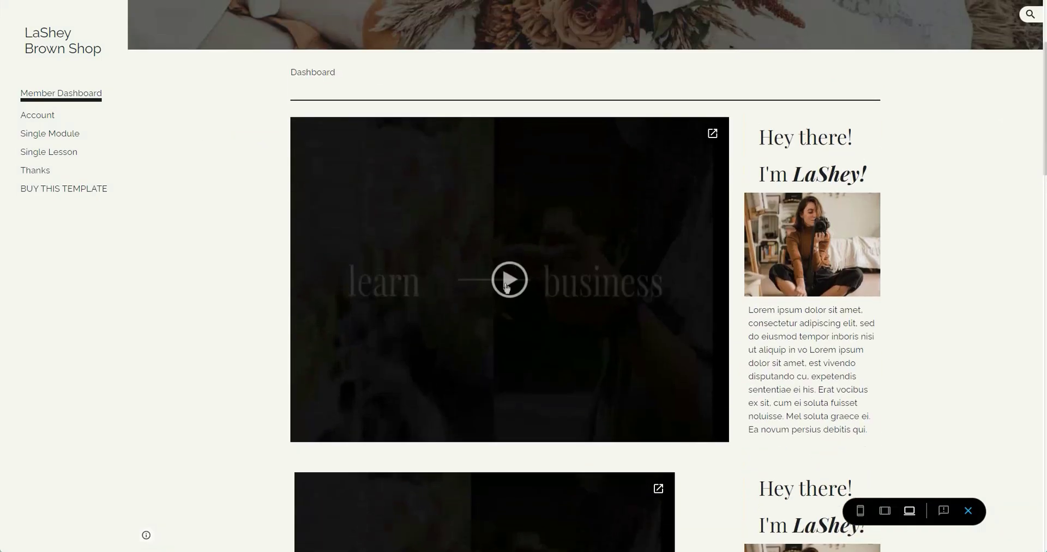
- Play and pause the embedded Demo Video, then switch the preview to tablet size
{"action": "left_click", "coordinate": [508, 281]}
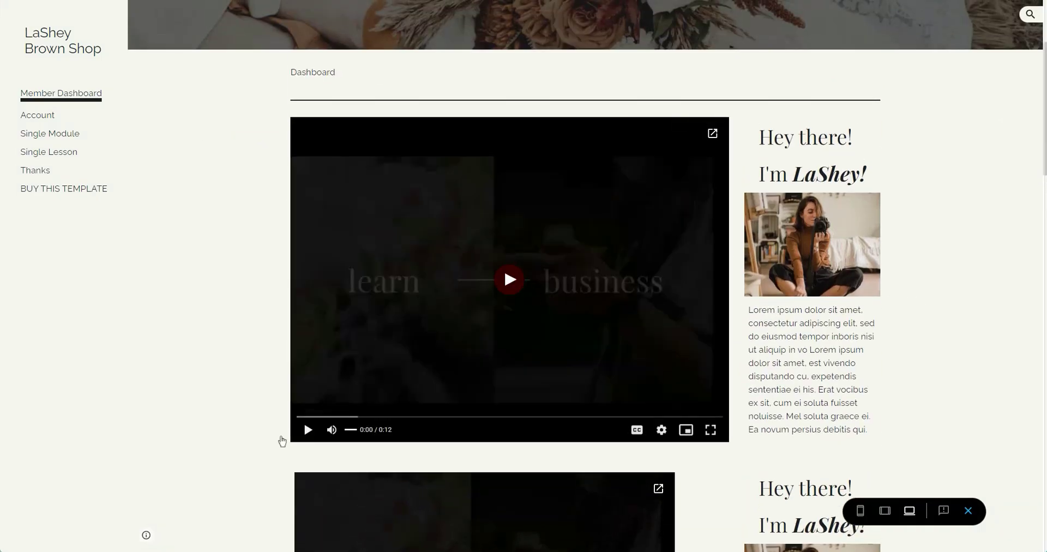
{"action": "left_click", "coordinate": [509, 281]}
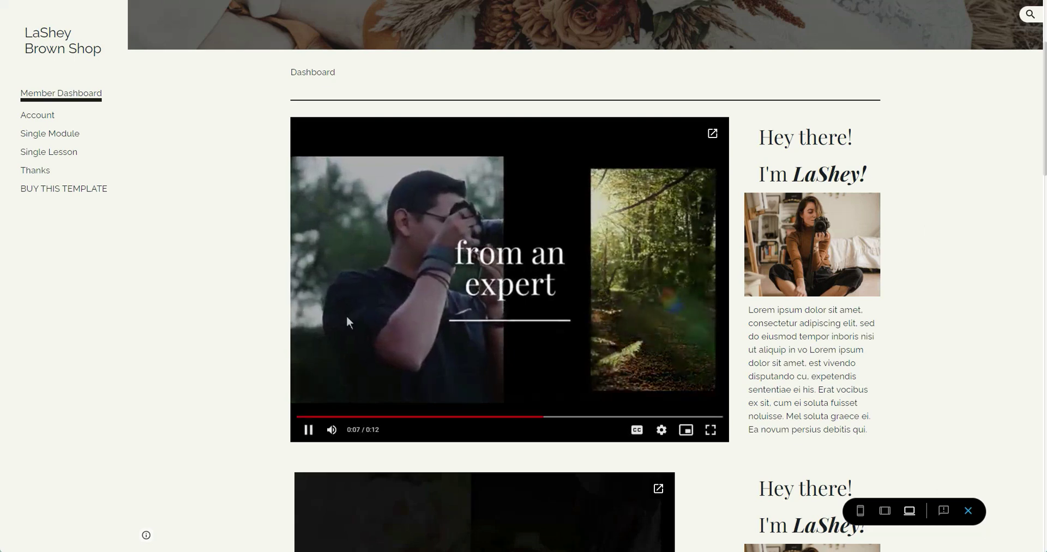
{"action": "left_click", "coordinate": [308, 429]}
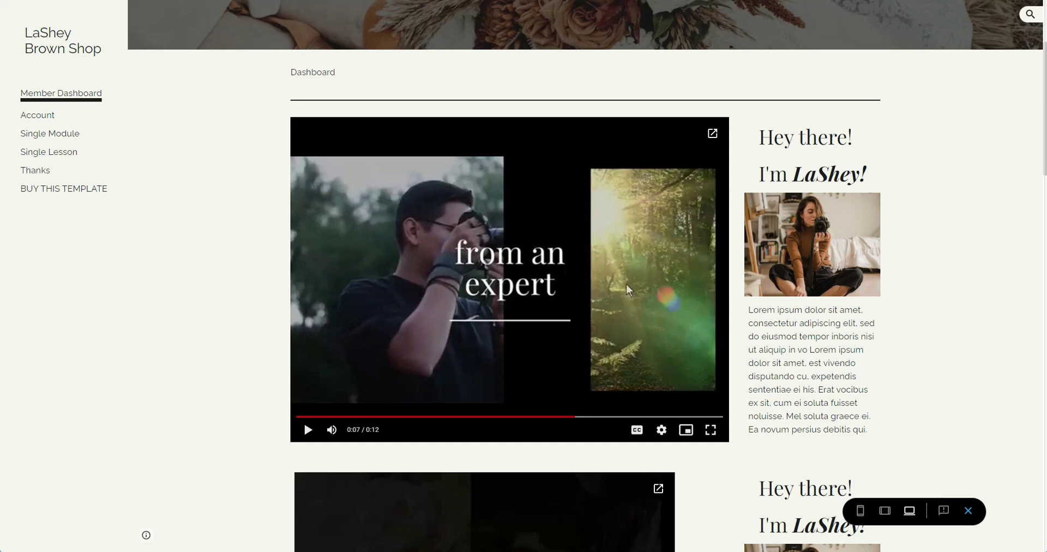
{"action": "left_click", "coordinate": [885, 513]}
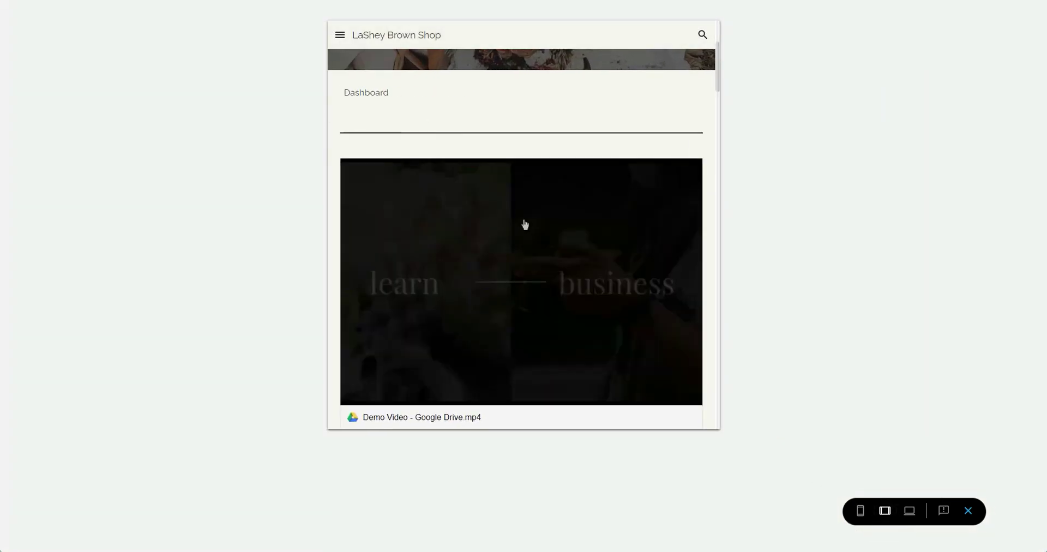
- Switch the preview to phone size and open the Demo Video from its Drive thumbnail
{"action": "scroll", "coordinate": [545, 240], "scroll_direction": "down", "scroll_amount": 2}
{"action": "scroll", "coordinate": [616, 291], "scroll_direction": "up", "scroll_amount": 3}
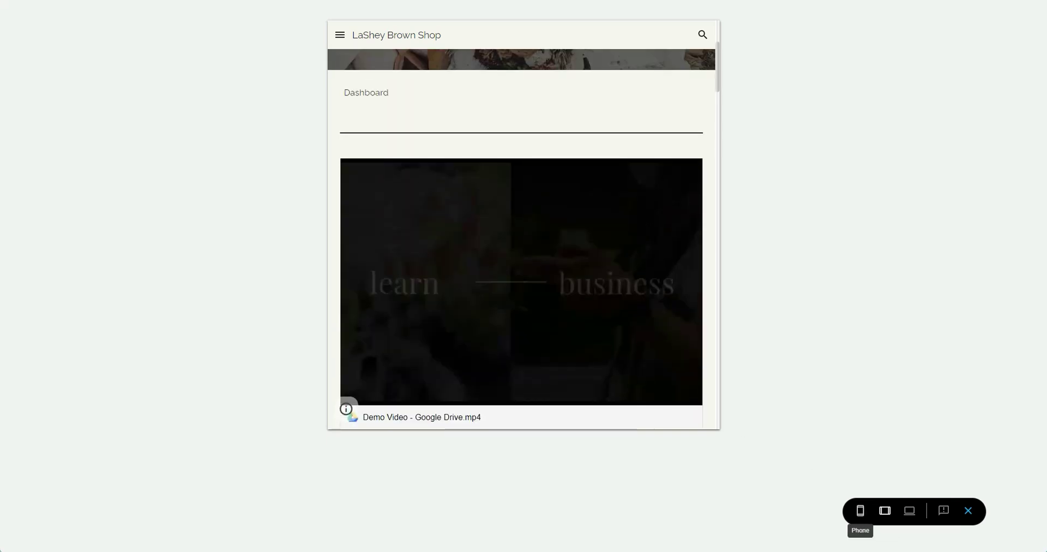
{"action": "left_click", "coordinate": [860, 512]}
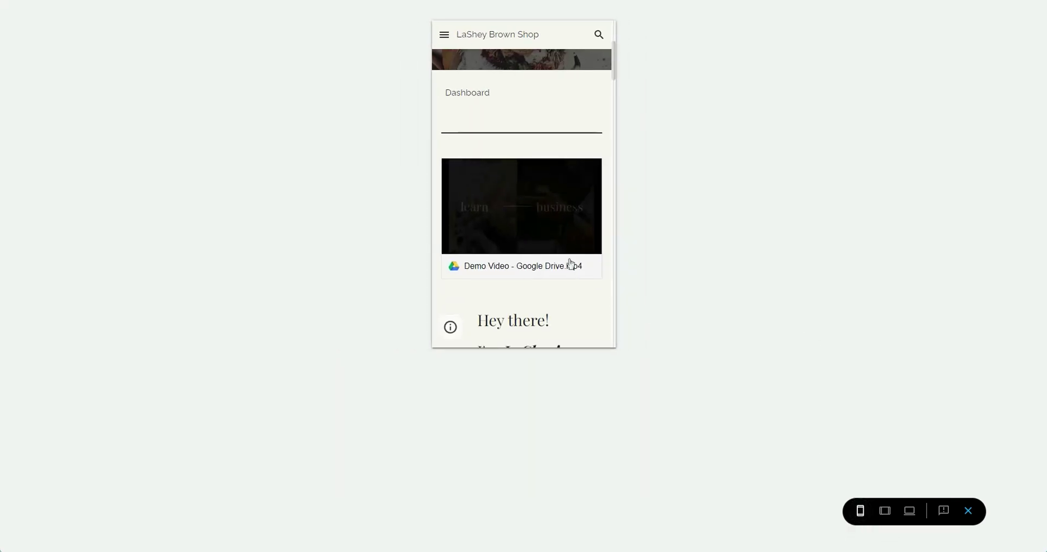
{"action": "left_click", "coordinate": [526, 215]}
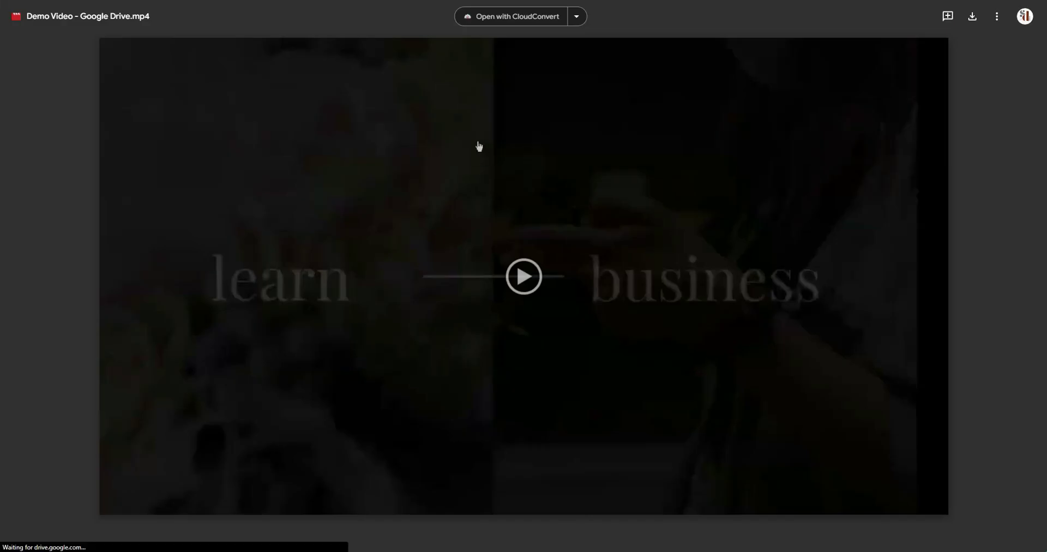
{"action": "key", "text": "ctrl+w"}
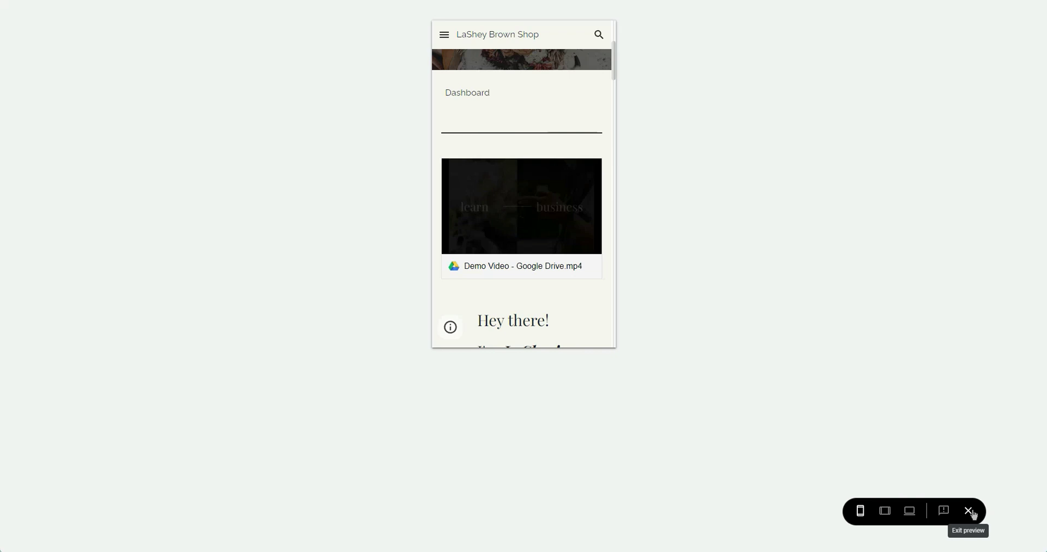
{"action": "left_click", "coordinate": [526, 218]}
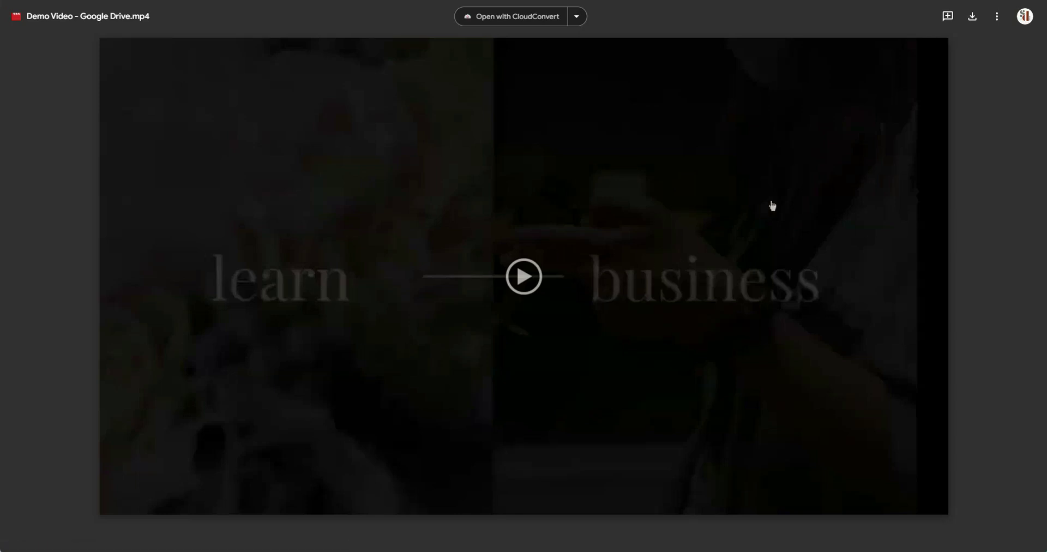
- Copy the Demo Video's 640 x 480 iframe code from Drive's Embed item dialog
{"action": "left_click", "coordinate": [996, 17]}
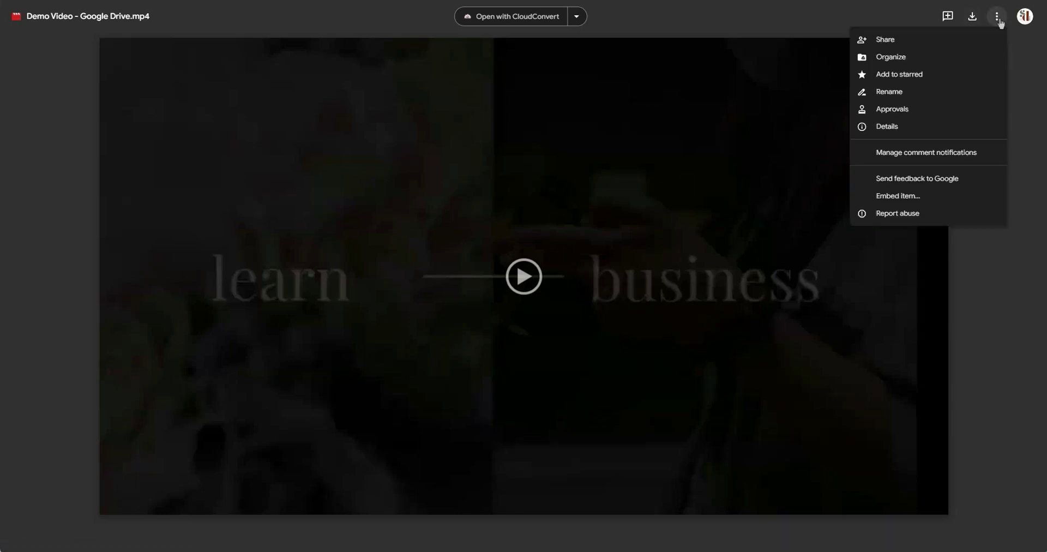
{"action": "left_click", "coordinate": [901, 198]}
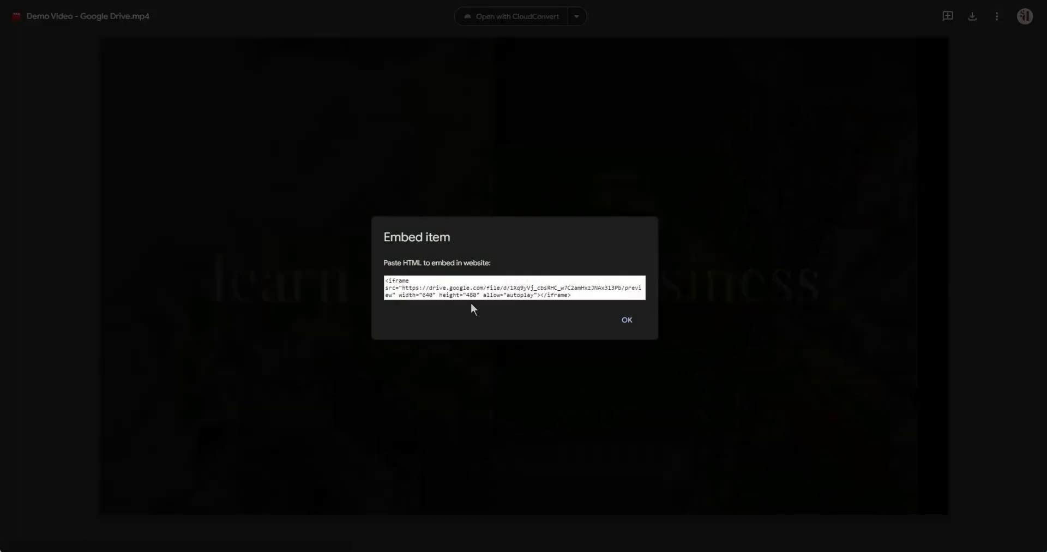
{"action": "left_click", "coordinate": [402, 287]}
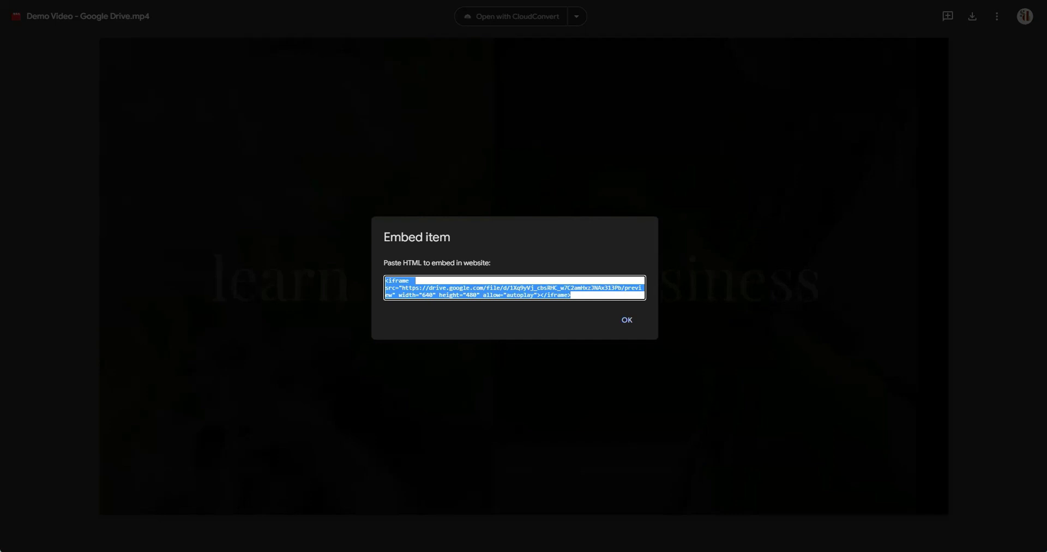
{"action": "right_click", "coordinate": [552, 293]}
{"action": "left_click", "coordinate": [587, 304]}
{"action": "left_click", "coordinate": [626, 320]}
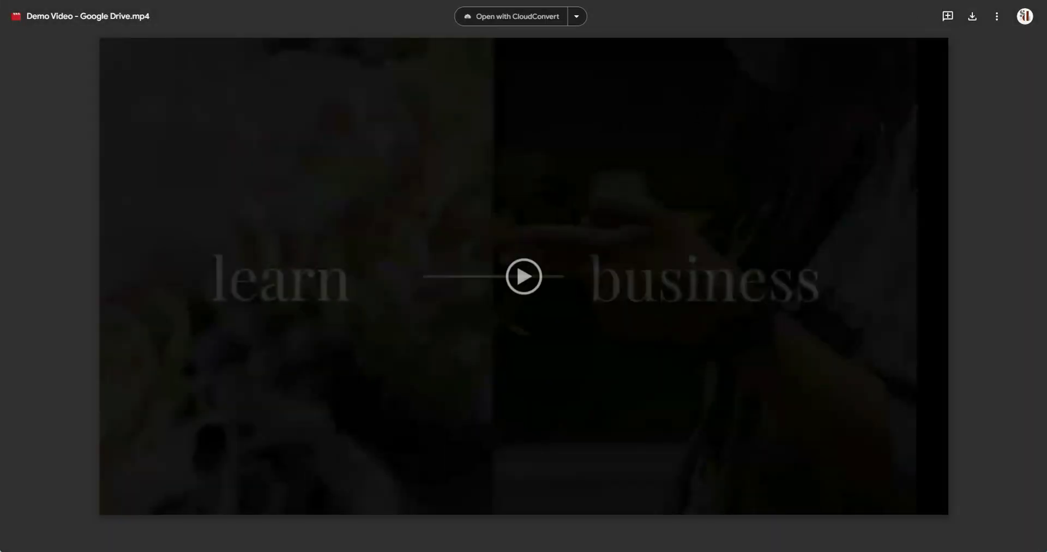
- Close the Drive viewer and leave preview, returning to the Member Portal editor
{"action": "key", "text": "Escape"}
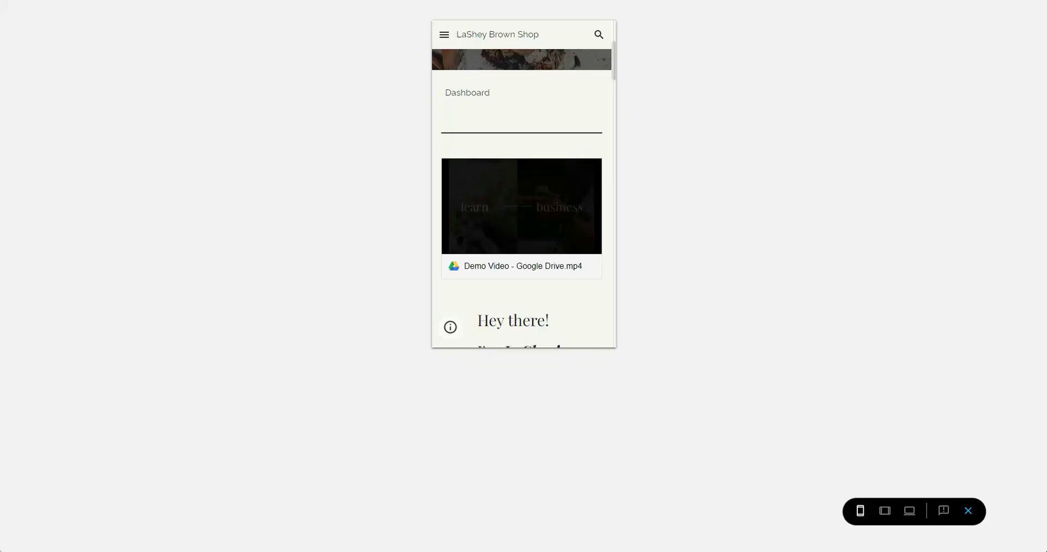
{"action": "left_click", "coordinate": [968, 511]}
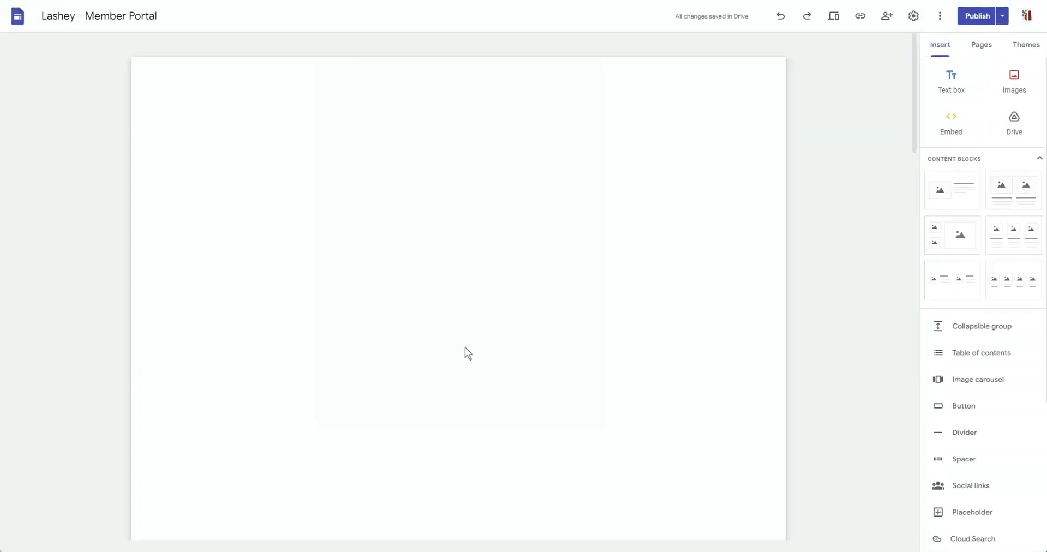
{"action": "scroll", "coordinate": [382, 333], "scroll_direction": "down", "scroll_amount": 5}
{"action": "scroll", "coordinate": [370, 322], "scroll_direction": "down", "scroll_amount": 5}
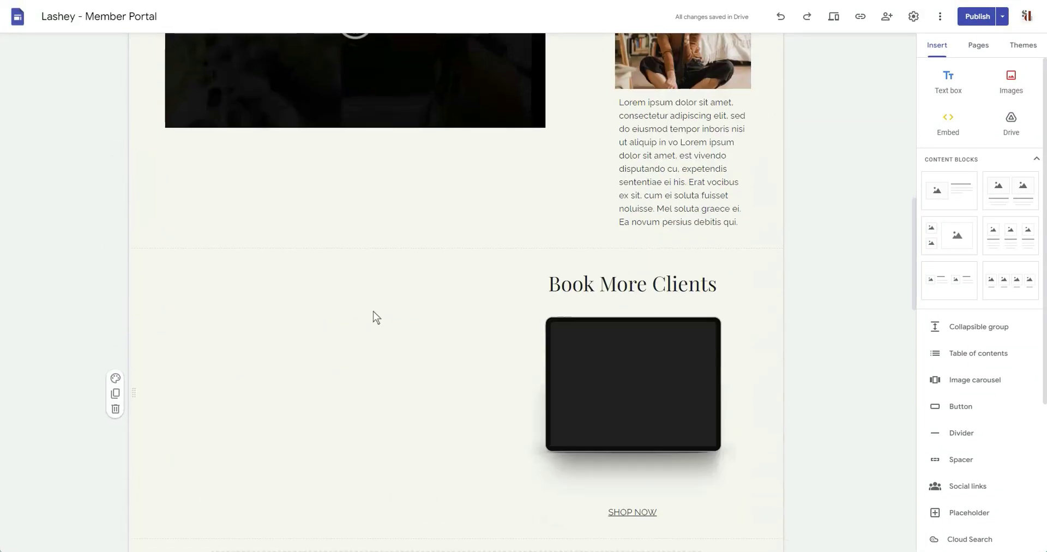
- Embed the copied iframe code in the empty area beside Book More Clients and widen it
{"action": "double_click", "coordinate": [283, 296]}
{"action": "left_click", "coordinate": [262, 284]}
{"action": "left_click", "coordinate": [446, 233]}
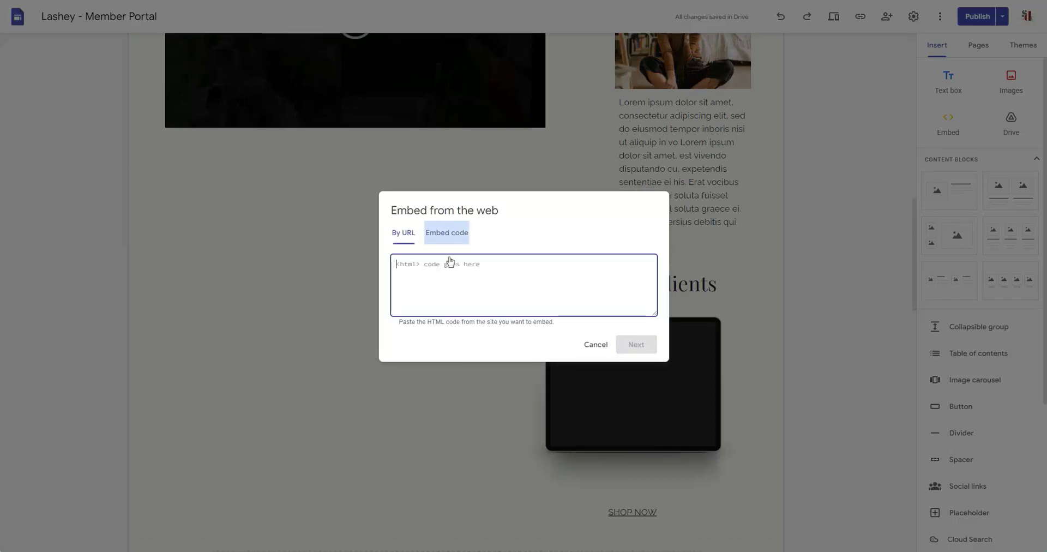
{"action": "right_click", "coordinate": [449, 274]}
{"action": "left_click", "coordinate": [512, 369]}
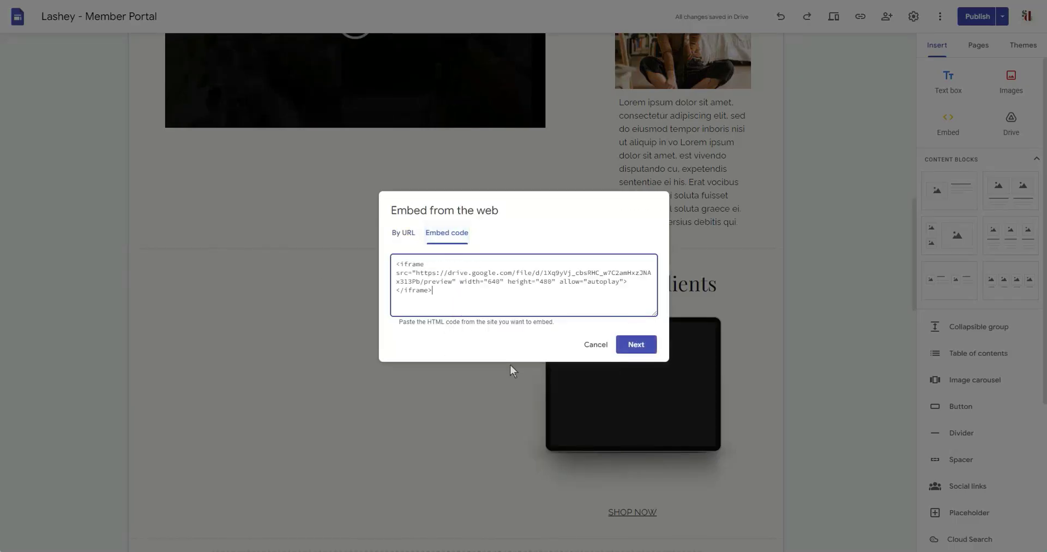
{"action": "left_click", "coordinate": [625, 346]}
{"action": "left_click", "coordinate": [630, 389]}
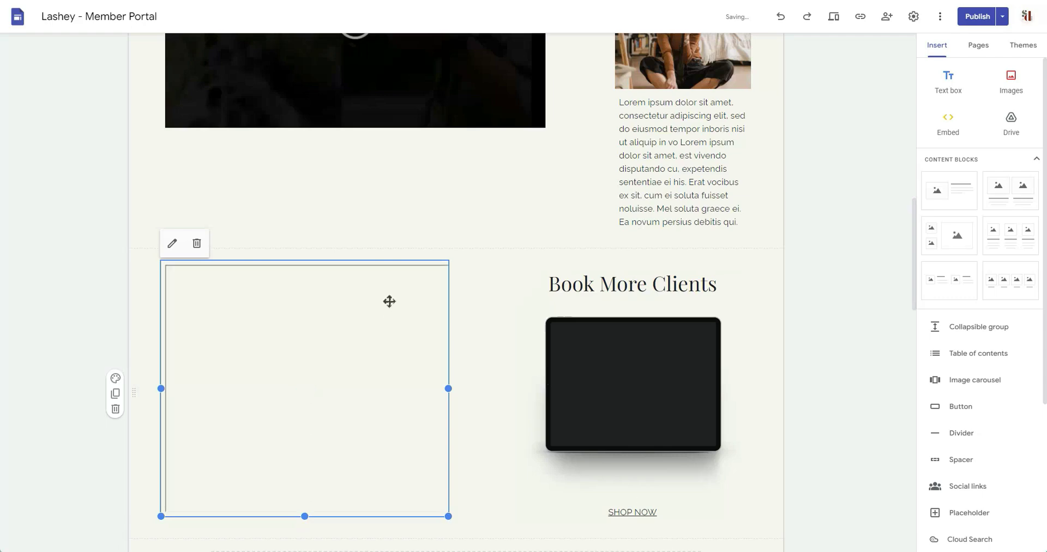
{"action": "scroll", "coordinate": [323, 437], "scroll_direction": "down", "scroll_amount": 5}
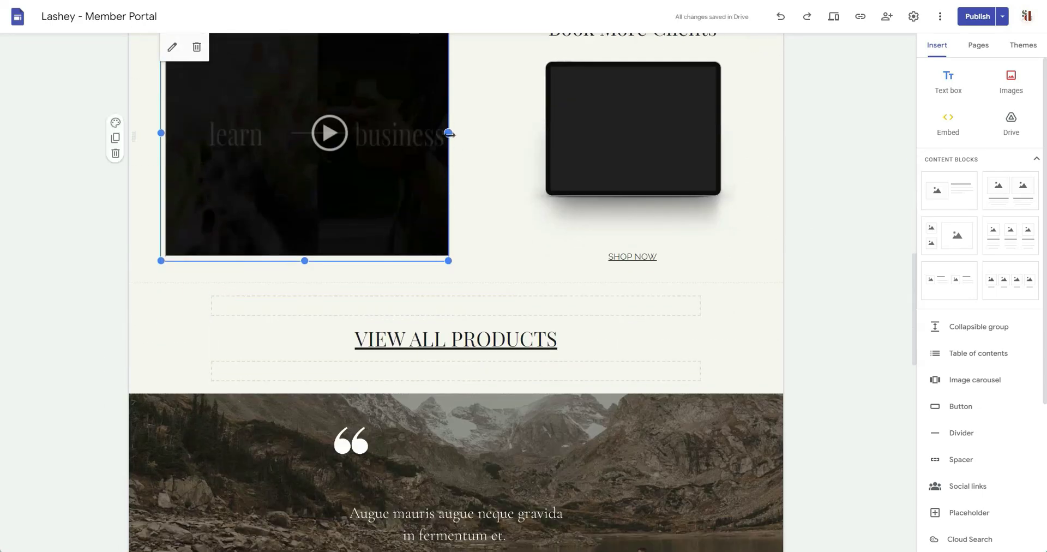
{"action": "left_click_drag", "start_coordinate": [448, 133], "coordinate": [511, 156]}
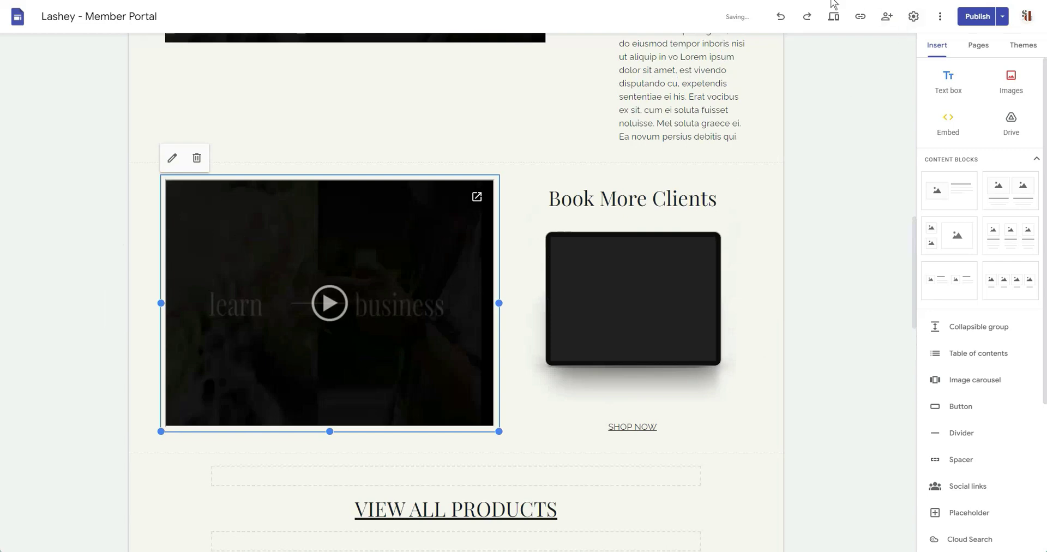
- Preview the page and test the new video embed's scrollbars in phone view
{"action": "left_click", "coordinate": [834, 17]}
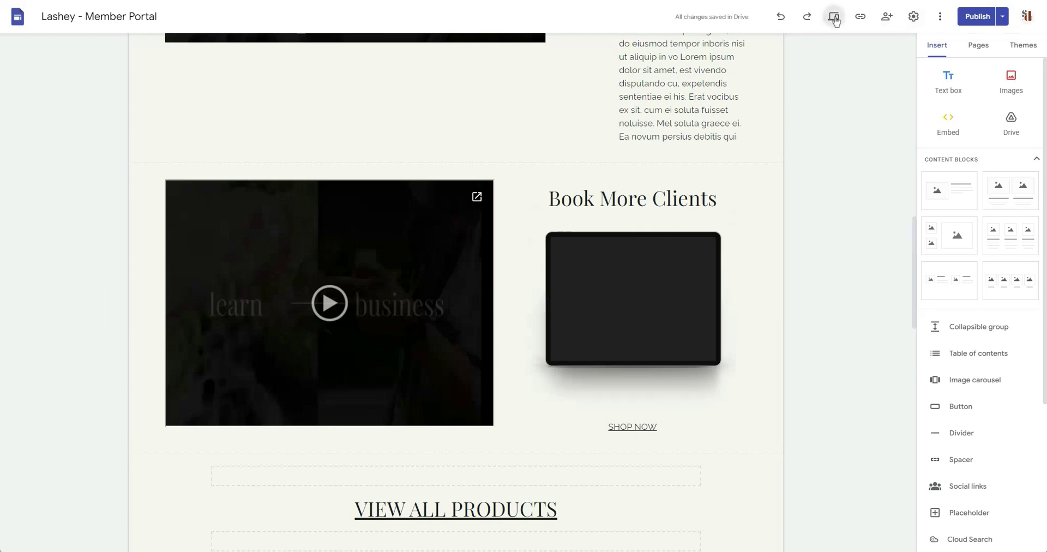
{"action": "scroll", "coordinate": [524, 215], "scroll_direction": "down", "scroll_amount": 5}
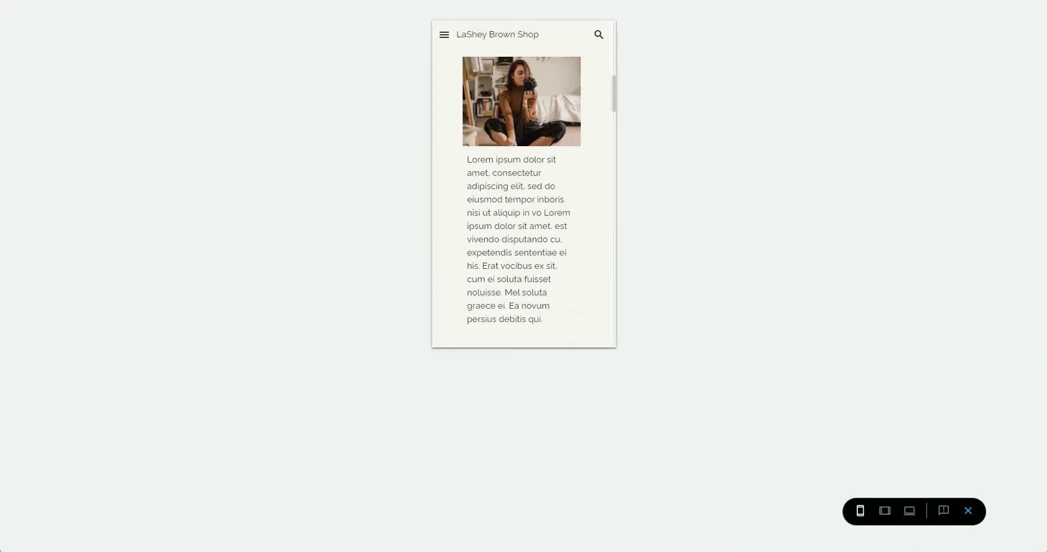
{"action": "scroll", "coordinate": [512, 224], "scroll_direction": "up", "scroll_amount": 3}
{"action": "scroll", "coordinate": [514, 290], "scroll_direction": "down", "scroll_amount": 6}
{"action": "scroll", "coordinate": [514, 290], "scroll_direction": "up", "scroll_amount": 2}
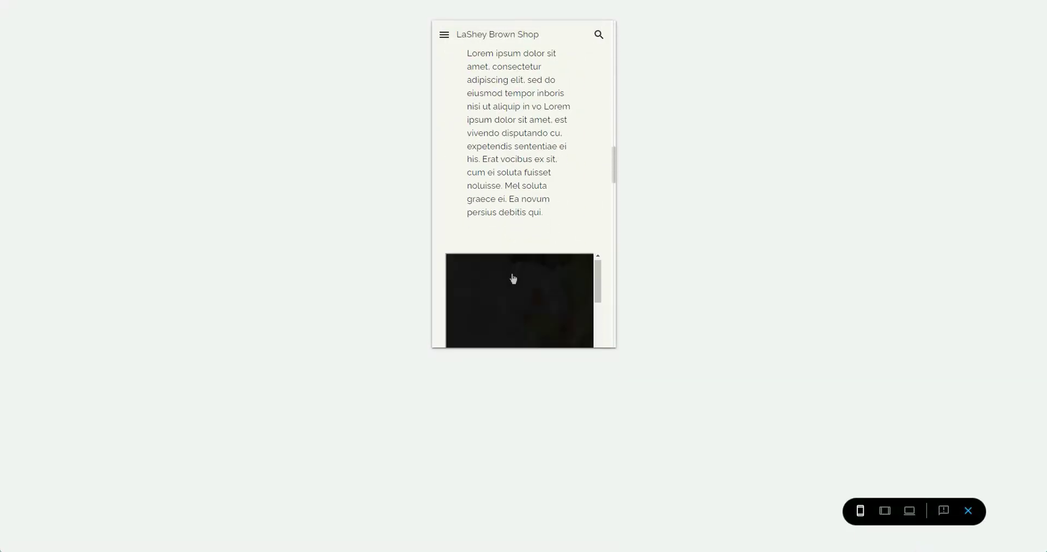
{"action": "scroll", "coordinate": [608, 215], "scroll_direction": "down", "scroll_amount": 4}
{"action": "scroll", "coordinate": [605, 224], "scroll_direction": "up", "scroll_amount": 2}
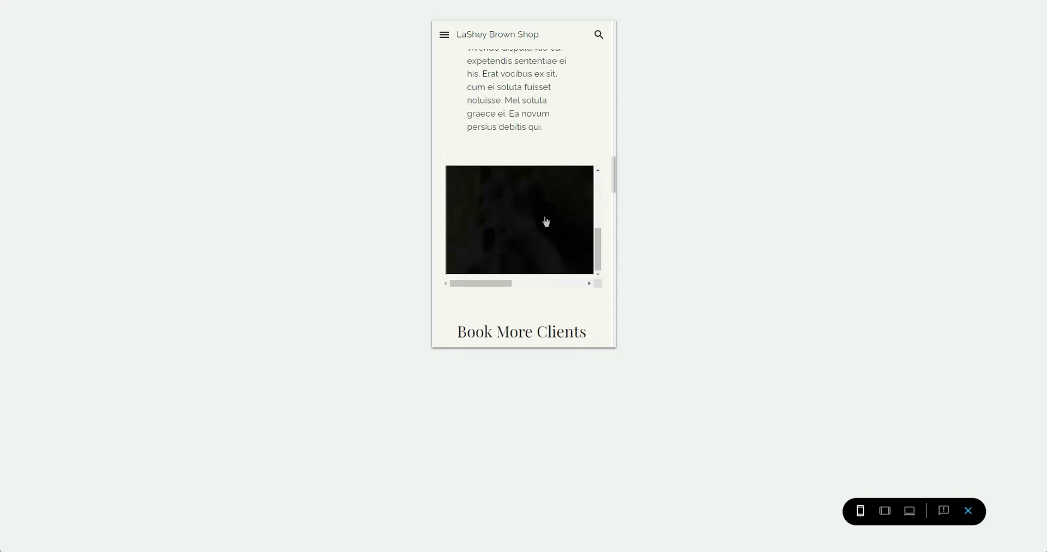
{"action": "left_click_drag", "start_coordinate": [497, 283], "coordinate": [596, 283]}
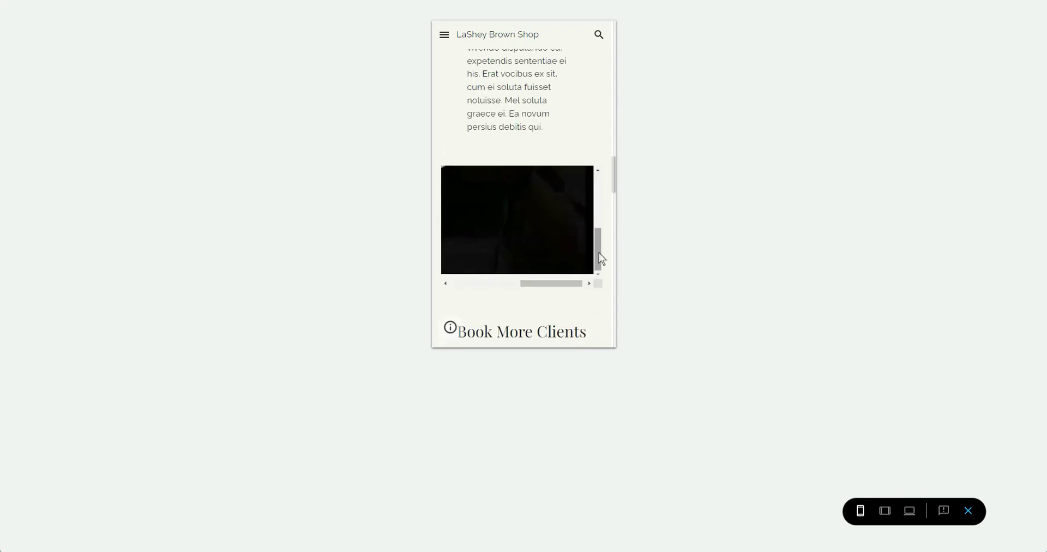
{"action": "double_click", "coordinate": [569, 294]}
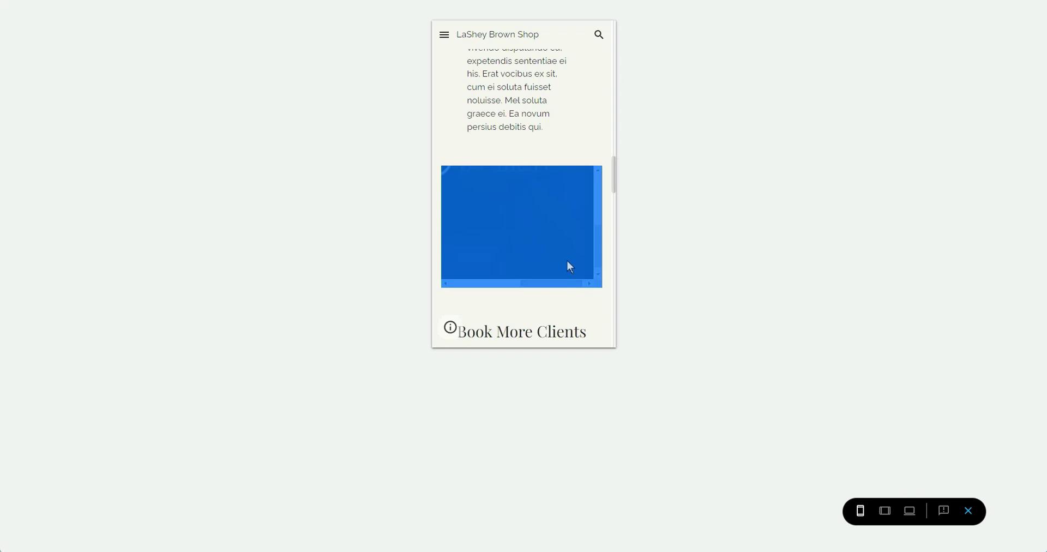
{"action": "scroll", "coordinate": [600, 175], "scroll_direction": "up", "scroll_amount": 3}
{"action": "left_click_drag", "start_coordinate": [550, 283], "coordinate": [482, 283]}
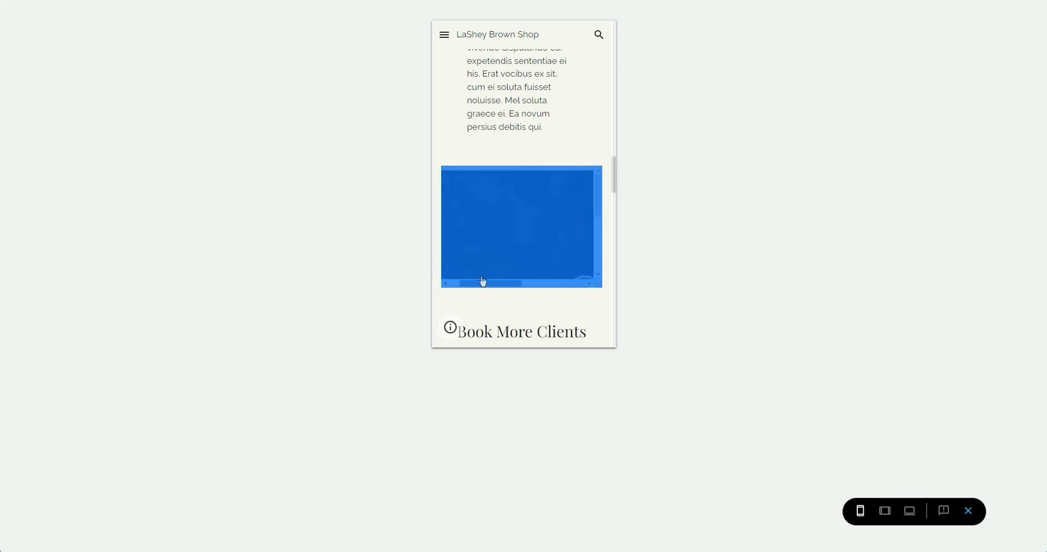
{"action": "scroll", "coordinate": [597, 254], "scroll_direction": "down", "scroll_amount": 2}
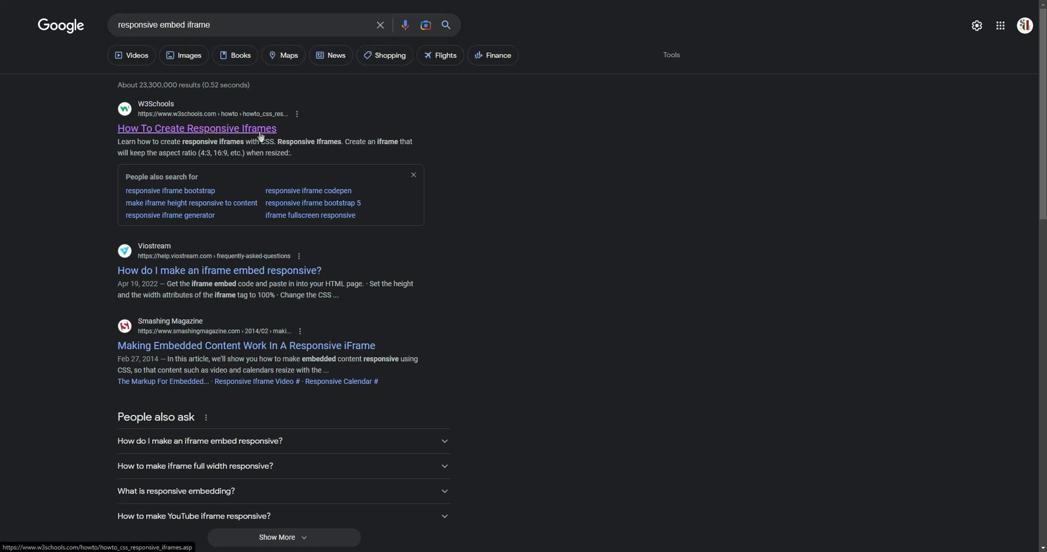
- Open W3Schools' How To Create Responsive Iframes tutorial and launch its 16:9 Try it Yourself example
{"action": "left_click", "coordinate": [233, 131]}
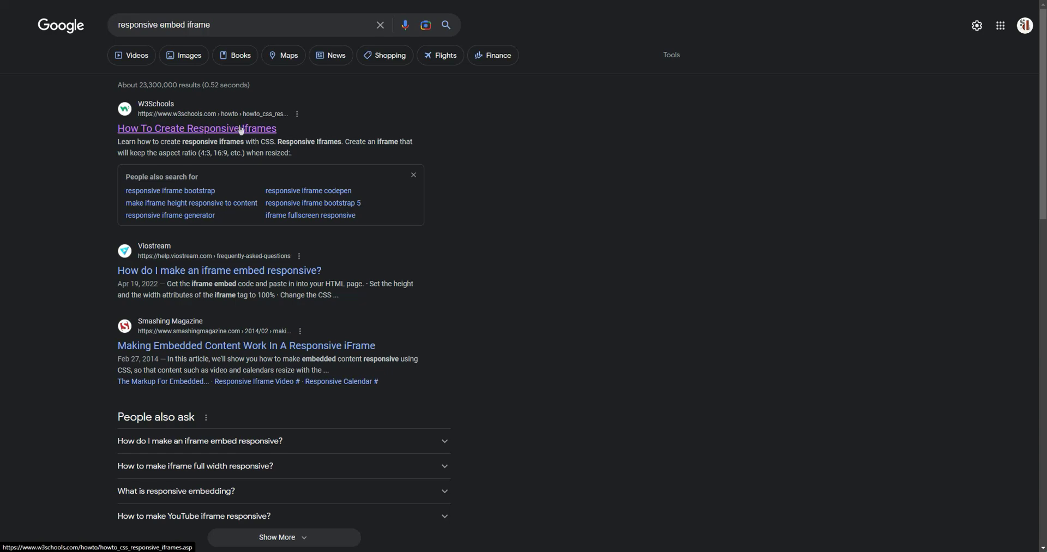
{"action": "scroll", "coordinate": [288, 227], "scroll_direction": "down", "scroll_amount": 4}
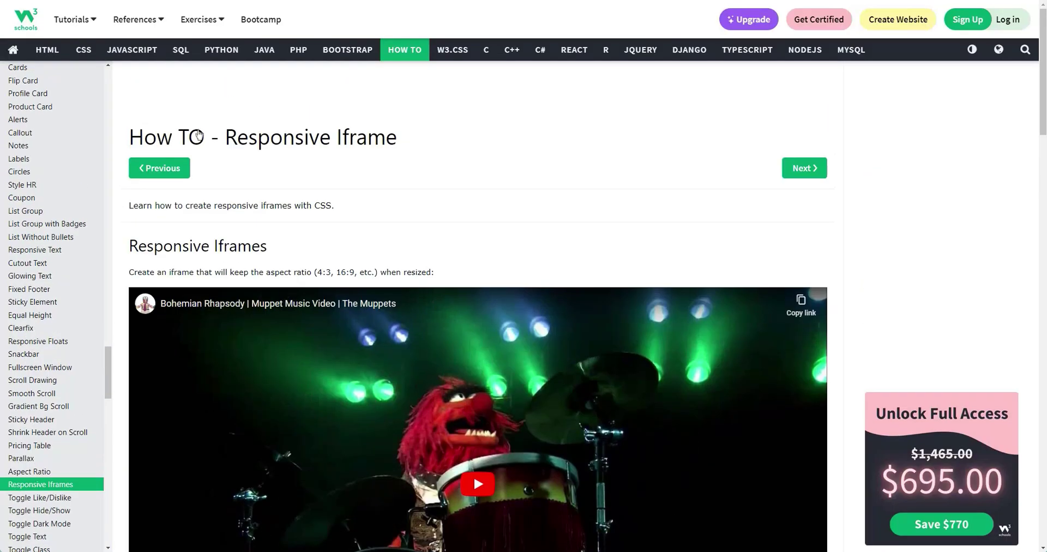
{"action": "scroll", "coordinate": [391, 171], "scroll_direction": "down", "scroll_amount": 6}
{"action": "scroll", "coordinate": [366, 301], "scroll_direction": "down", "scroll_amount": 15}
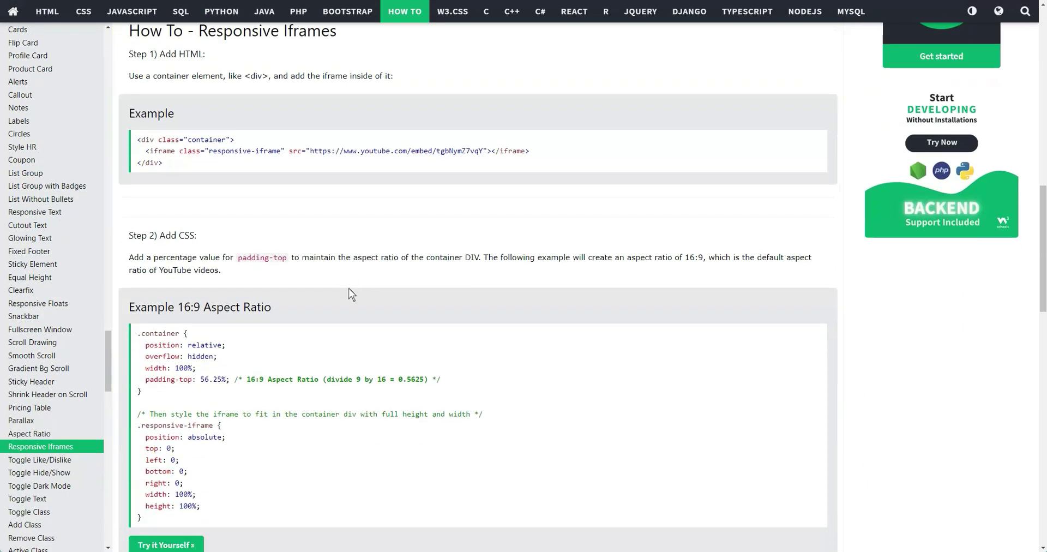
{"action": "scroll", "coordinate": [248, 263], "scroll_direction": "up", "scroll_amount": 3}
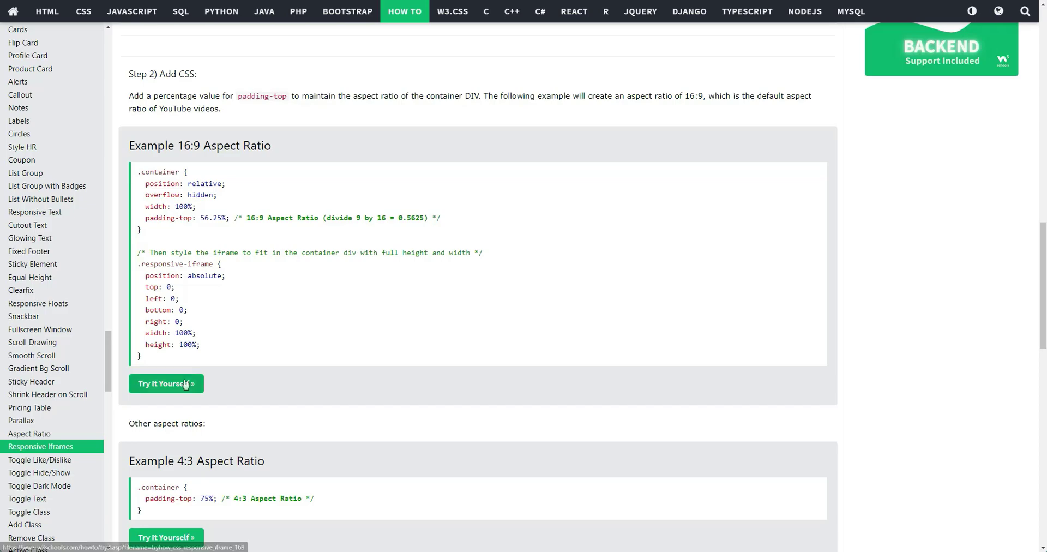
{"action": "left_click", "coordinate": [166, 383]}
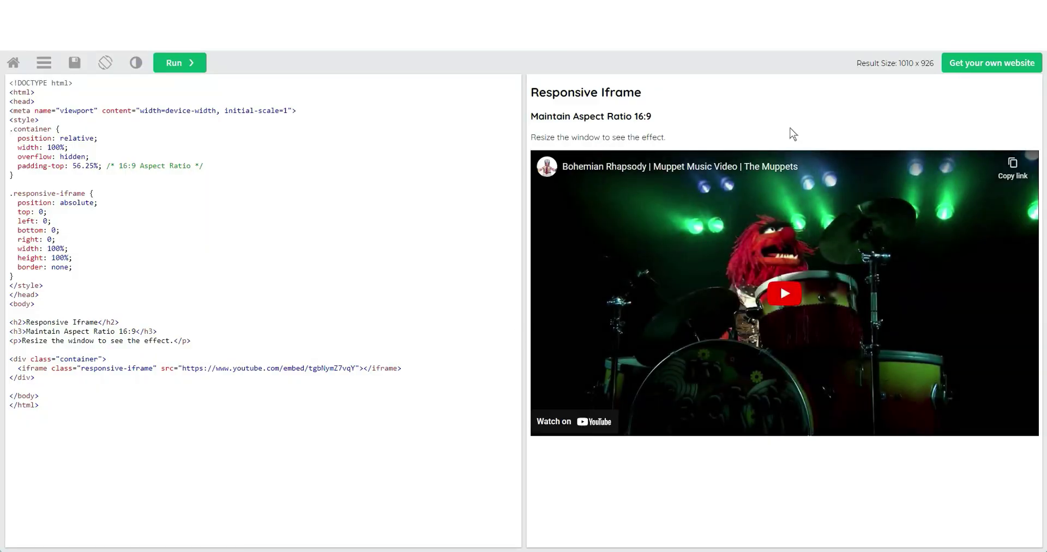
- Shrink the result pane, then delete the heading, subheading and paragraph lines from the code
{"action": "left_click_drag", "start_coordinate": [528, 240], "coordinate": [664, 269]}
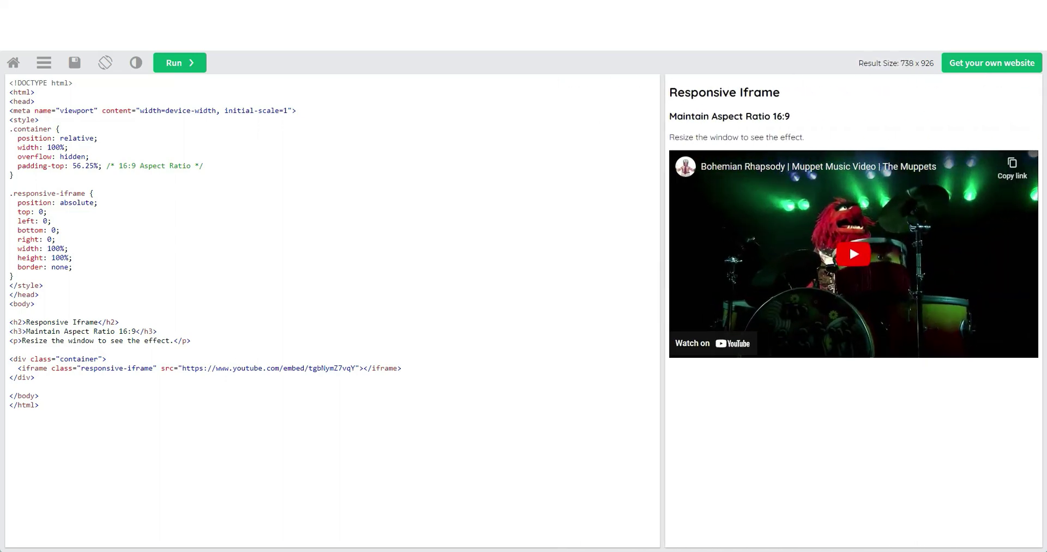
{"action": "key", "text": "shift+Up"}
{"action": "key", "text": "shift+Up"}
{"action": "key", "text": "shift+Home"}
{"action": "key", "text": "shift+Up"}
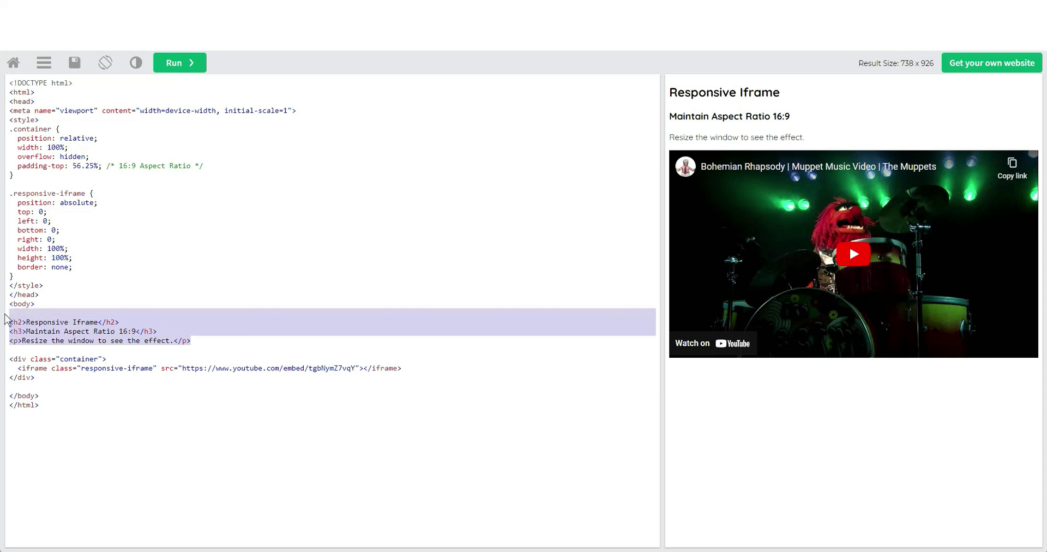
{"action": "key", "text": "BackSpace"}
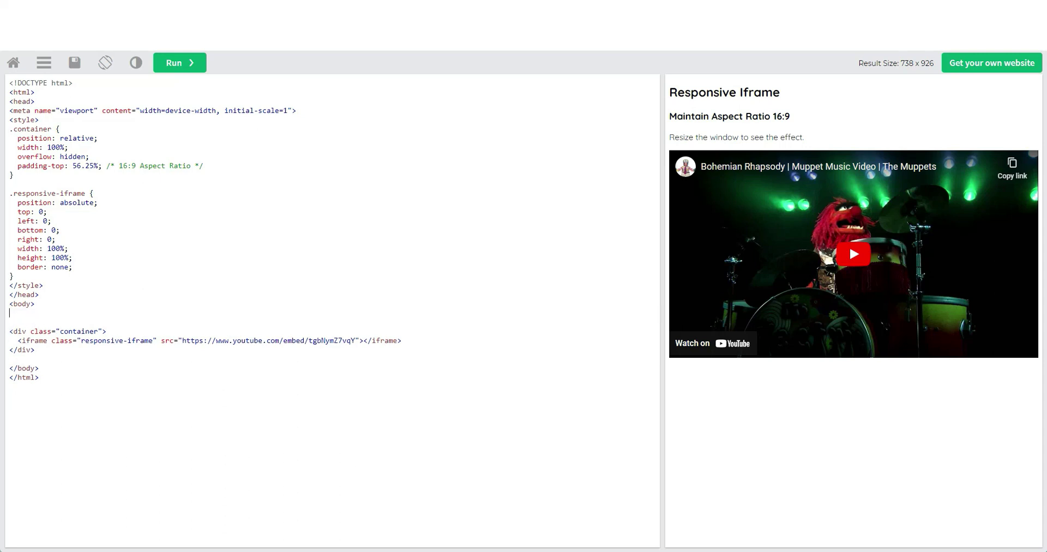
{"action": "key", "text": "BackSpace"}
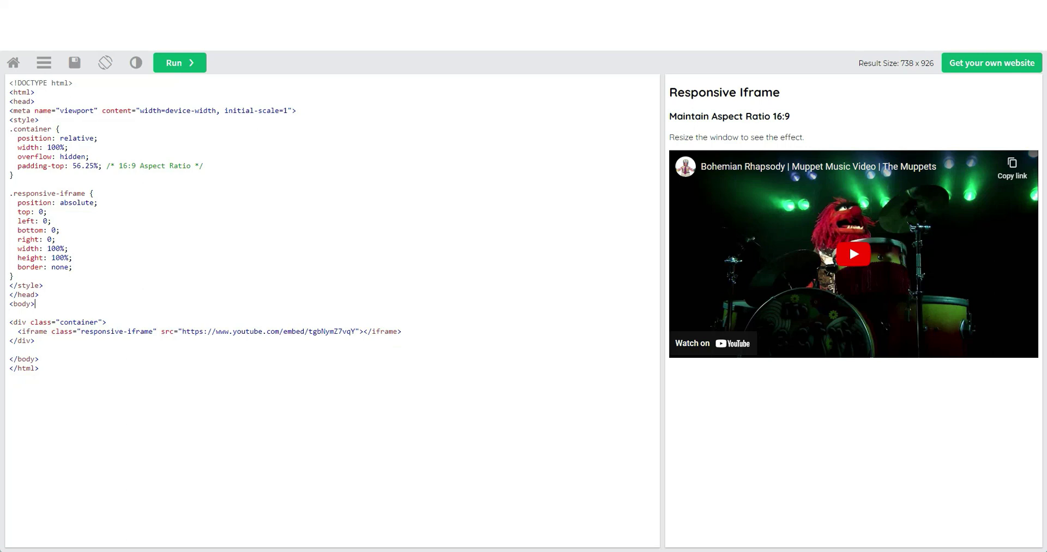
- Select the whole YouTube address in the iframe's src attribute
{"action": "key", "text": "shift+Left"}
{"action": "key", "text": "shift+Left"}
{"action": "key", "text": "shift+Left"}
{"action": "key", "text": "shift+Left"}
{"action": "key", "text": "shift+Left"}
{"action": "key", "text": "shift+Left"}
{"action": "key", "text": "shift+Left"}
{"action": "key", "text": "shift+Left"}
{"action": "key", "text": "shift+Left"}
{"action": "key", "text": "shift+Left"}
{"action": "key", "text": "shift+Left"}
{"action": "key", "text": "shift+Left"}
{"action": "key", "text": "shift+Left"}
{"action": "key", "text": "shift+Left"}
{"action": "key", "text": "shift+Left"}
{"action": "key", "text": "shift+Left"}
{"action": "key", "text": "shift+Left"}
{"action": "key", "text": "shift+Left"}
{"action": "key", "text": "shift+Left"}
{"action": "key", "text": "shift+Left"}
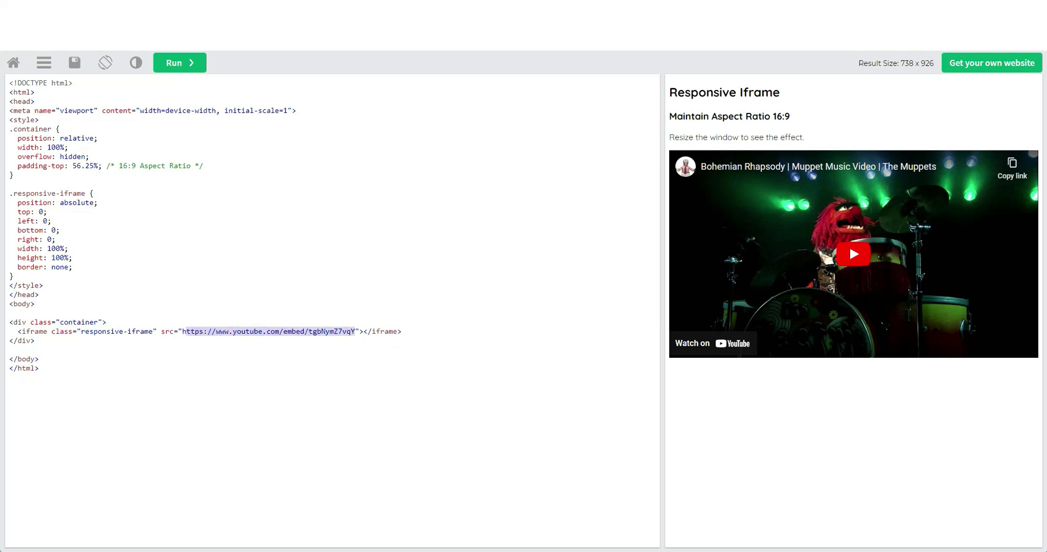
{"action": "key", "text": "Left"}
{"action": "key", "text": "Left"}
{"action": "key", "text": "shift+Right"}
{"action": "key", "text": "shift+Right"}
{"action": "key", "text": "shift+Right"}
{"action": "key", "text": "shift+Right"}
{"action": "key", "text": "shift+Right"}
{"action": "key", "text": "shift+Right"}
{"action": "key", "text": "shift+Right"}
{"action": "key", "text": "shift+Right"}
{"action": "key", "text": "shift+Right"}
{"action": "key", "text": "shift+Right"}
{"action": "key", "text": "shift+Right"}
{"action": "key", "text": "shift+Right"}
{"action": "key", "text": "shift+Right"}
{"action": "key", "text": "shift+Right"}
{"action": "key", "text": "shift+Right"}
{"action": "key", "text": "shift+Right"}
{"action": "key", "text": "shift+Right"}
{"action": "key", "text": "shift+Right"}
{"action": "key", "text": "shift+Right"}
{"action": "key", "text": "shift+Right"}
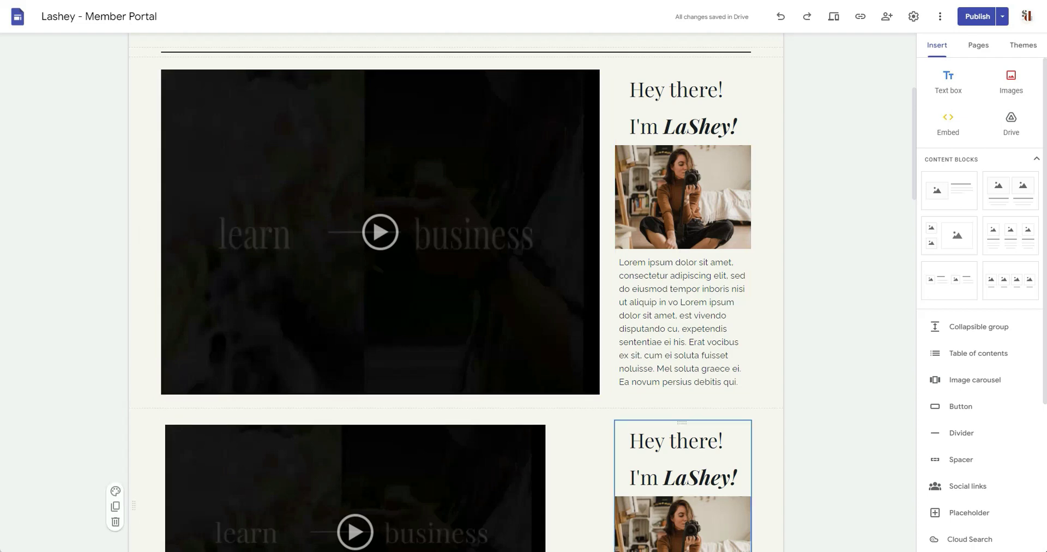
{"action": "scroll", "coordinate": [681, 327], "scroll_direction": "down", "scroll_amount": 5}
{"action": "scroll", "coordinate": [681, 382], "scroll_direction": "down", "scroll_amount": 3}
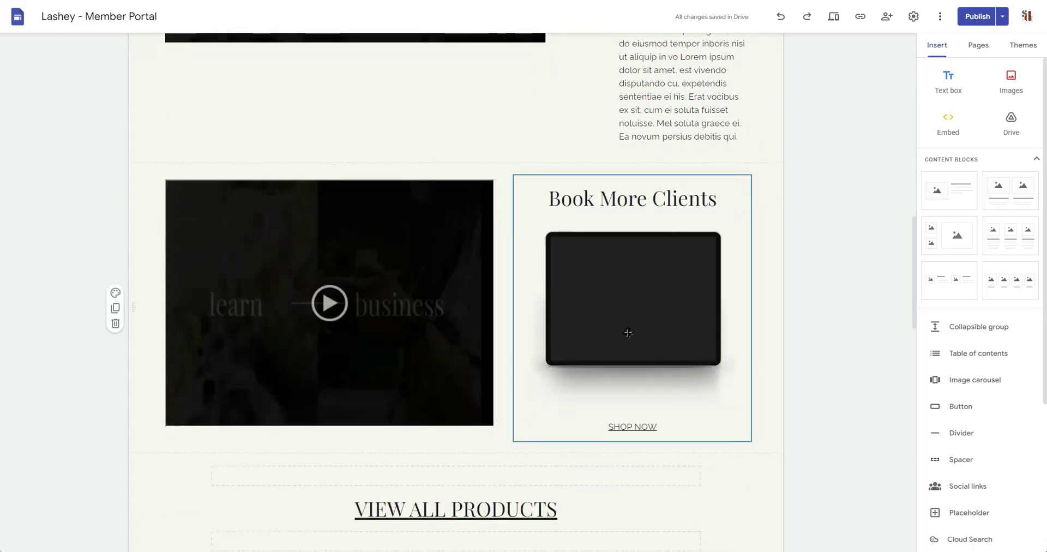
{"action": "scroll", "coordinate": [628, 327], "scroll_direction": "down", "scroll_amount": 2}
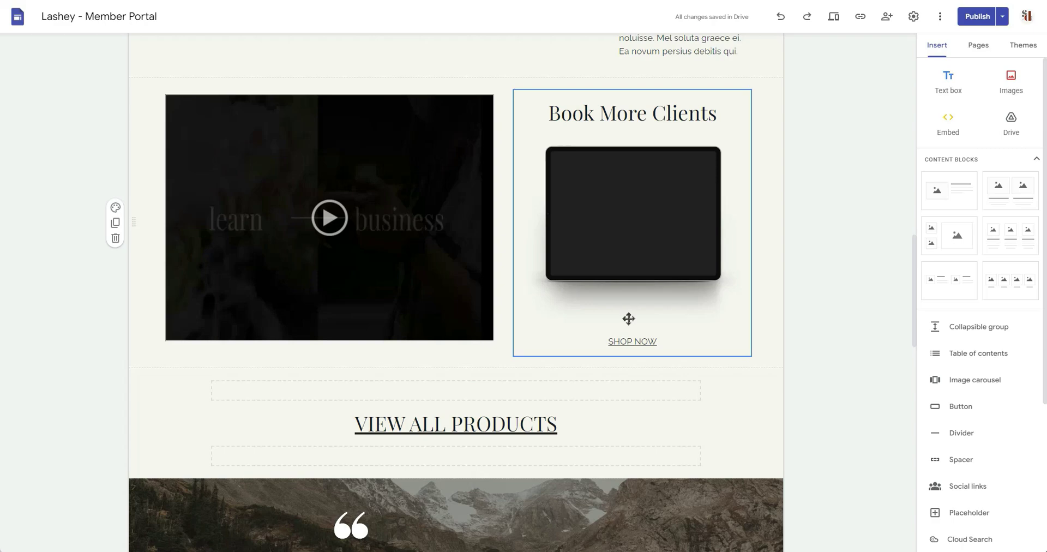
{"action": "scroll", "coordinate": [627, 316], "scroll_direction": "down", "scroll_amount": 3}
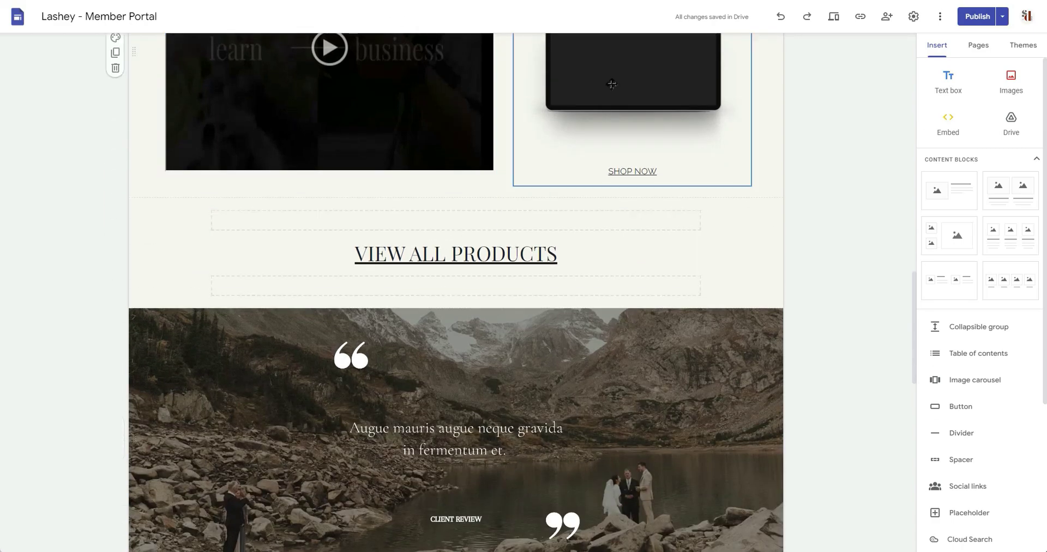
{"action": "scroll", "coordinate": [530, 294], "scroll_direction": "down", "scroll_amount": 2}
{"action": "scroll", "coordinate": [434, 267], "scroll_direction": "up", "scroll_amount": 5}
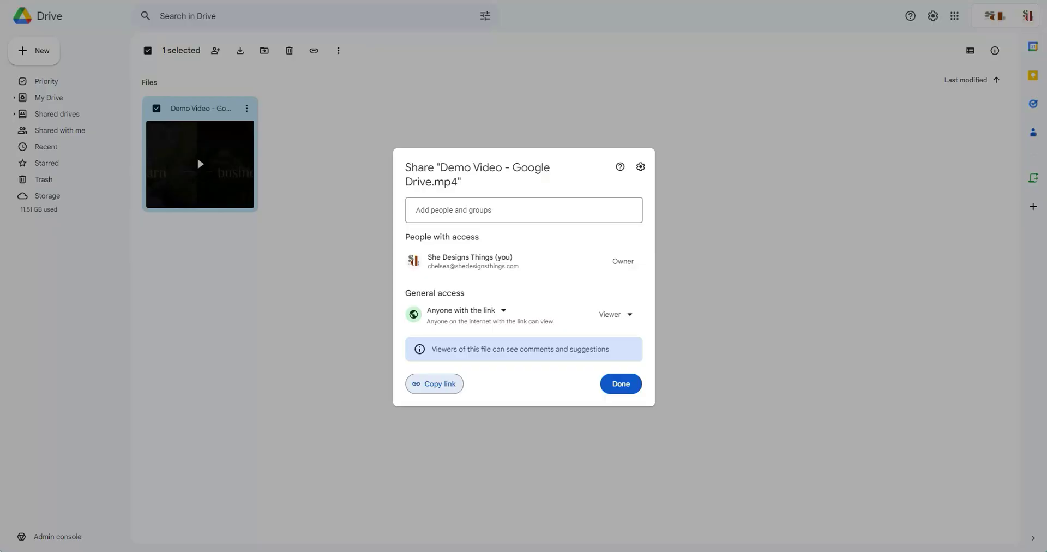
- Copy the Demo Video's Drive share link and close the Share dialog
{"action": "left_click", "coordinate": [433, 388]}
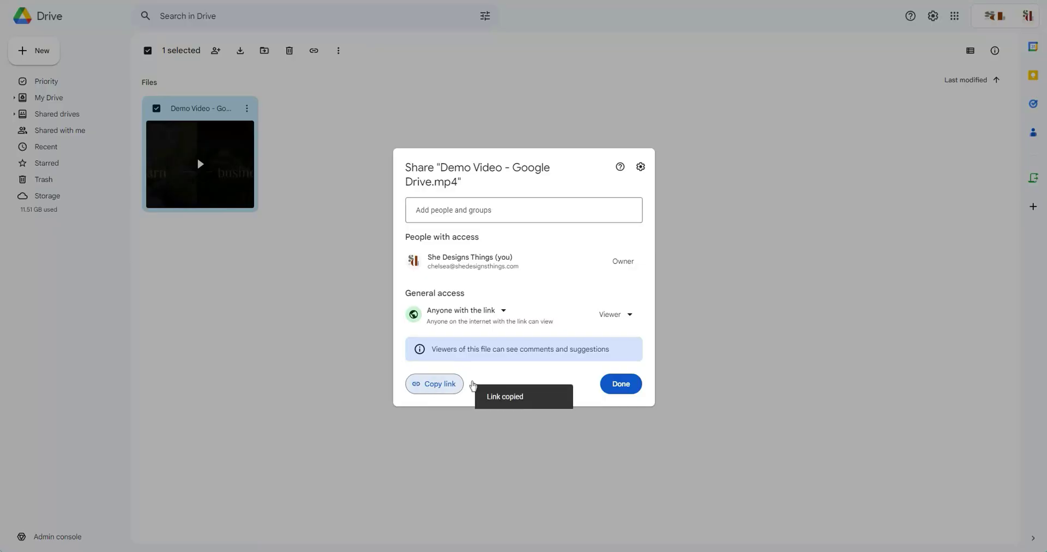
{"action": "left_click", "coordinate": [633, 386]}
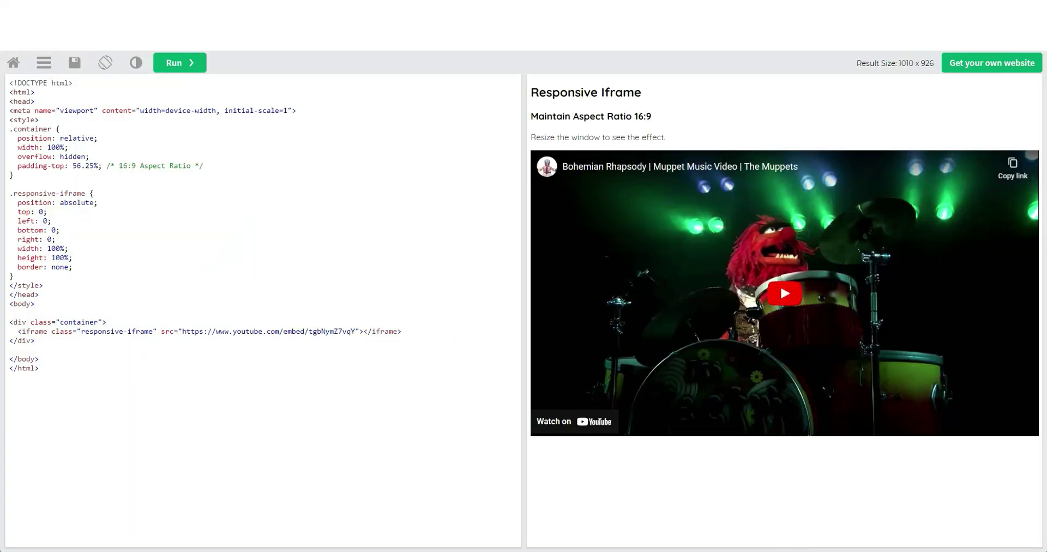
- Paste the Drive share link into the iframe src, run it (403 Forbidden), and copy the video's page address
{"action": "left_click_drag", "start_coordinate": [355, 331], "coordinate": [187, 331]}
{"action": "right_click", "coordinate": [189, 332]}
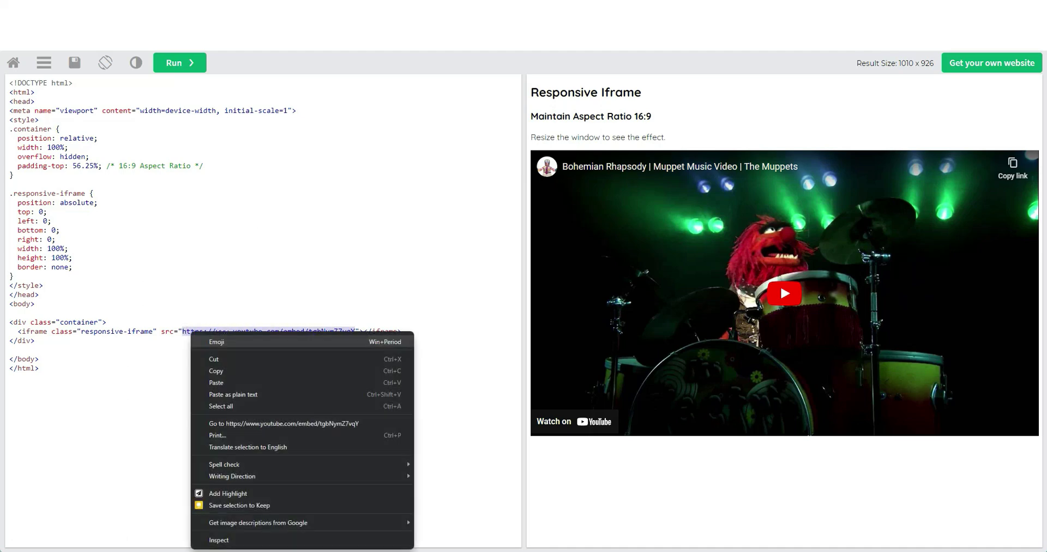
{"action": "left_click", "coordinate": [247, 393]}
{"action": "left_click", "coordinate": [183, 64]}
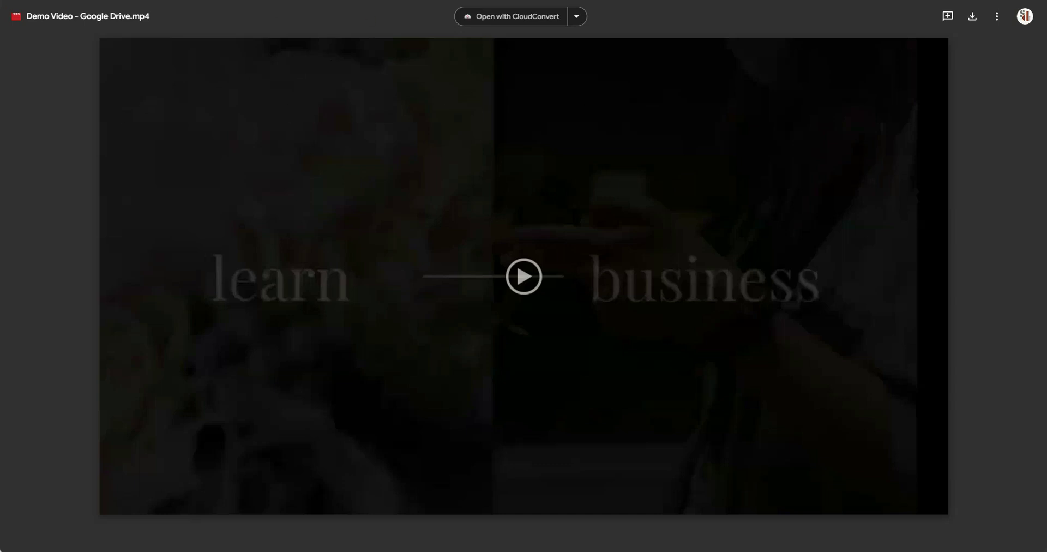
{"action": "right_click", "coordinate": [339, 2]}
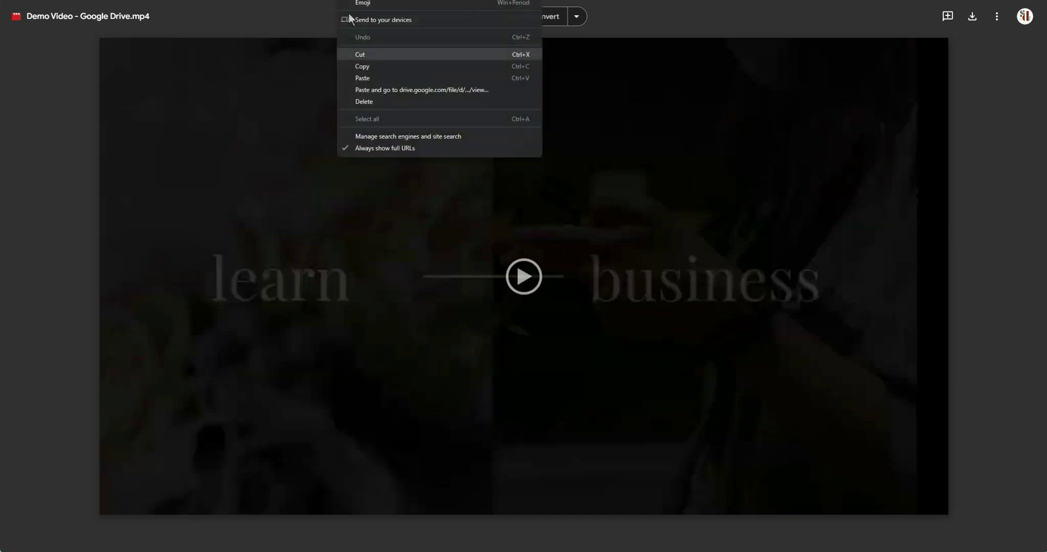
{"action": "left_click", "coordinate": [377, 64]}
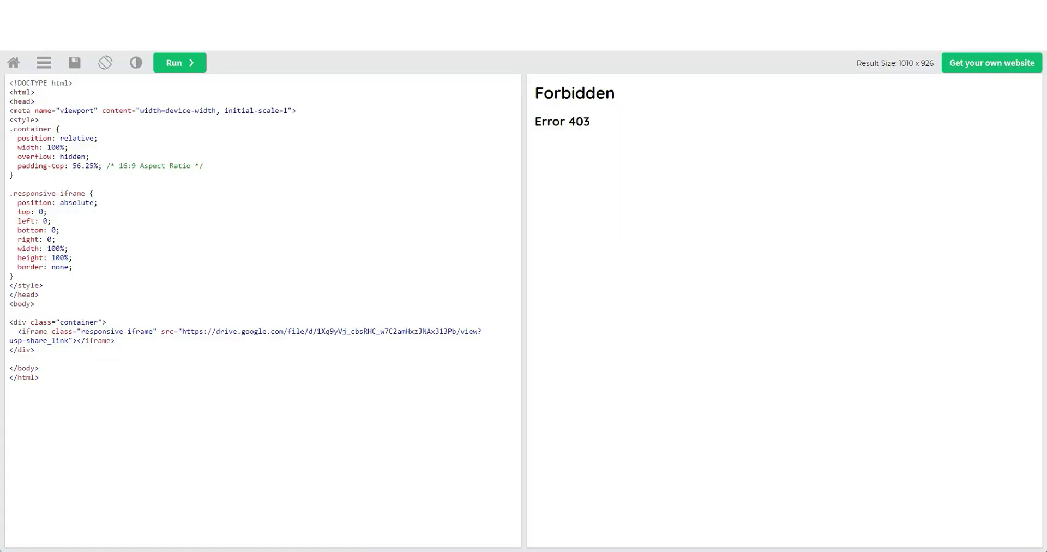
- Replace the iframe src with the Drive /view link and rerun; it still returns Forbidden
{"action": "left_click_drag", "start_coordinate": [181, 331], "coordinate": [77, 341]}
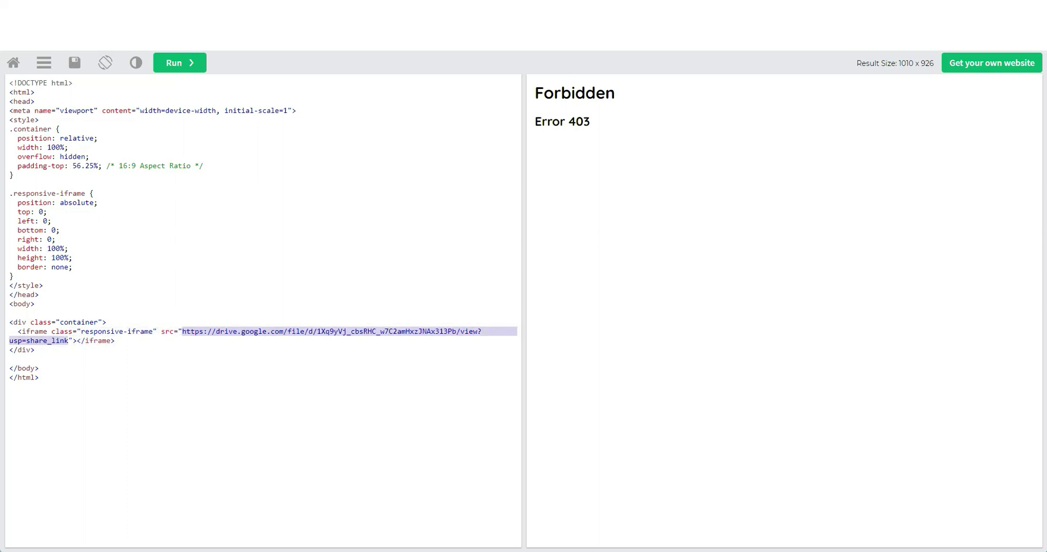
{"action": "right_click", "coordinate": [40, 335]}
{"action": "left_click", "coordinate": [71, 401]}
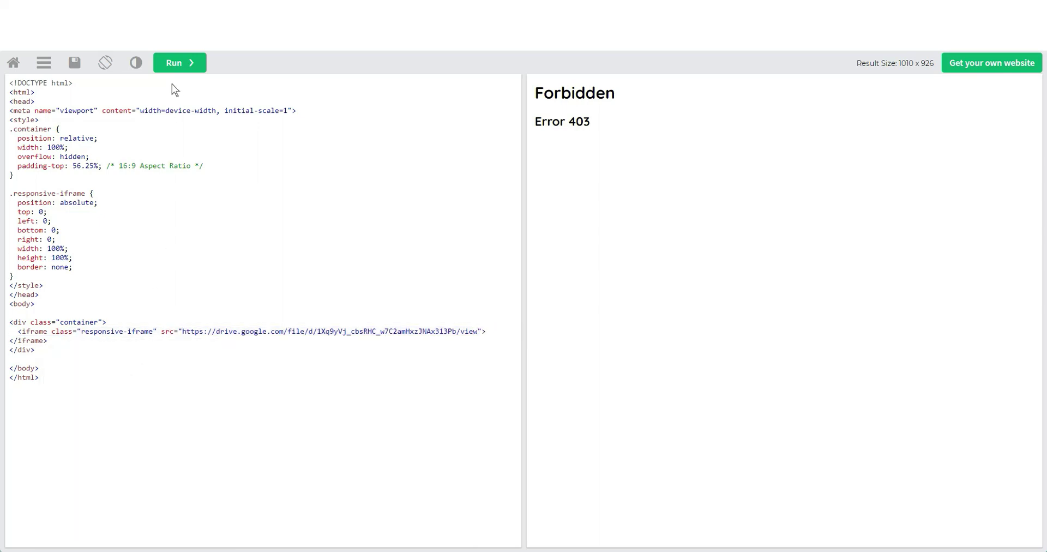
{"action": "left_click", "coordinate": [178, 64]}
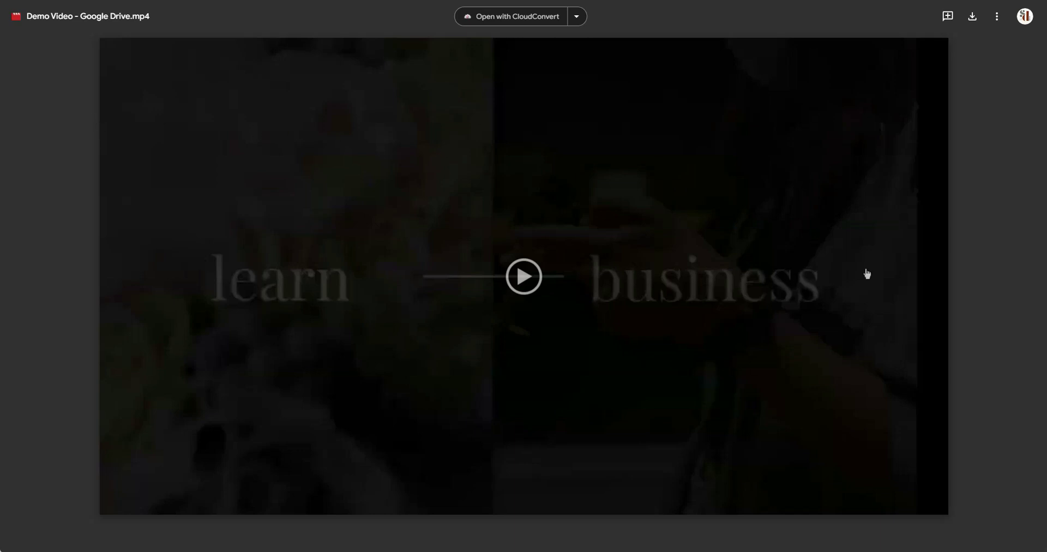
- Copy the /preview src address from the Demo Video's Drive embed code, then close the embed window
{"action": "left_click", "coordinate": [996, 17]}
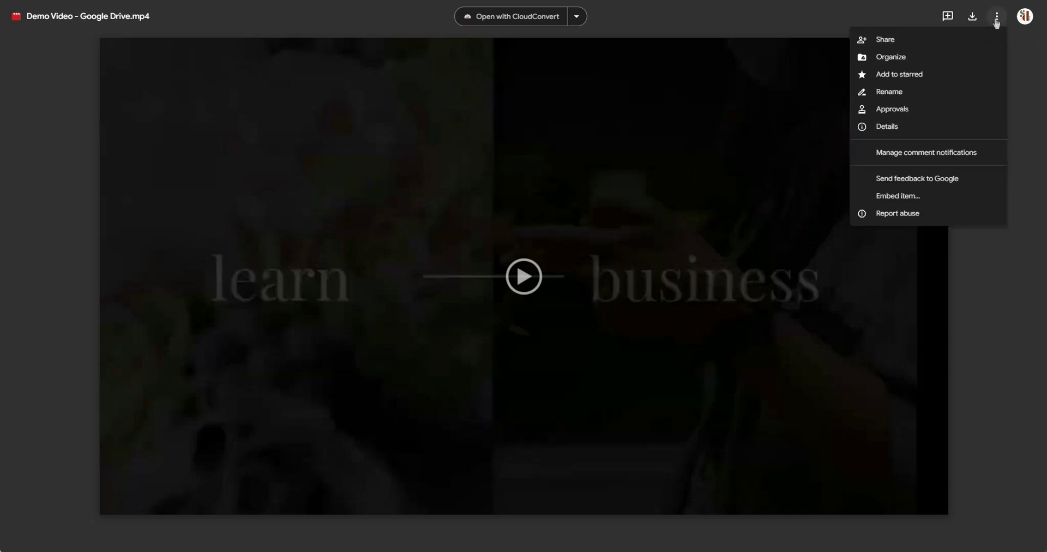
{"action": "left_click", "coordinate": [900, 196]}
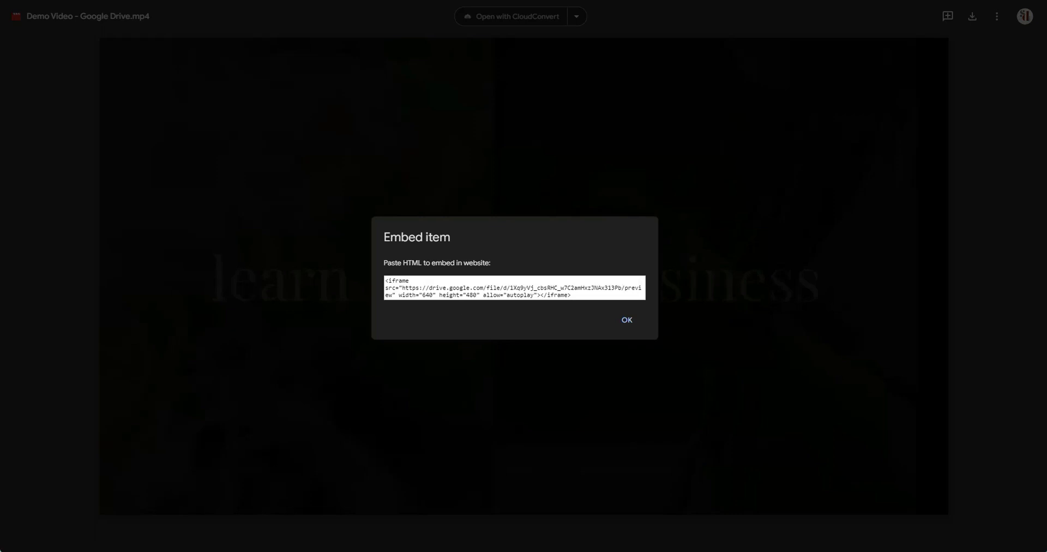
{"action": "mouse_move", "coordinate": [402, 287]}
{"action": "left_mouse_down"}
{"action": "mouse_move", "coordinate": [644, 289]}
{"action": "mouse_move", "coordinate": [392, 295]}
{"action": "left_mouse_up"}
{"action": "right_click", "coordinate": [391, 299]}
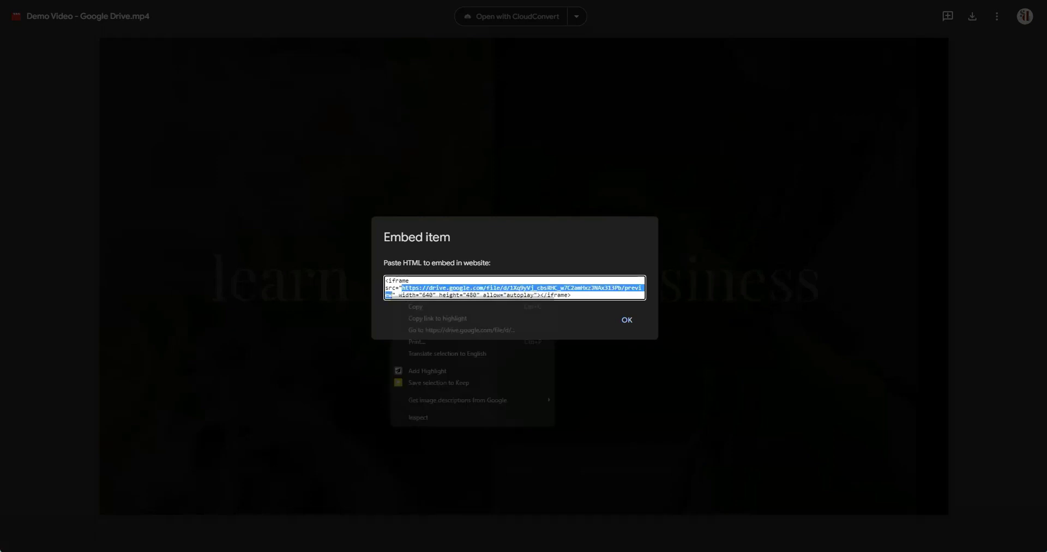
{"action": "left_click", "coordinate": [418, 307]}
{"action": "left_click", "coordinate": [627, 320]}
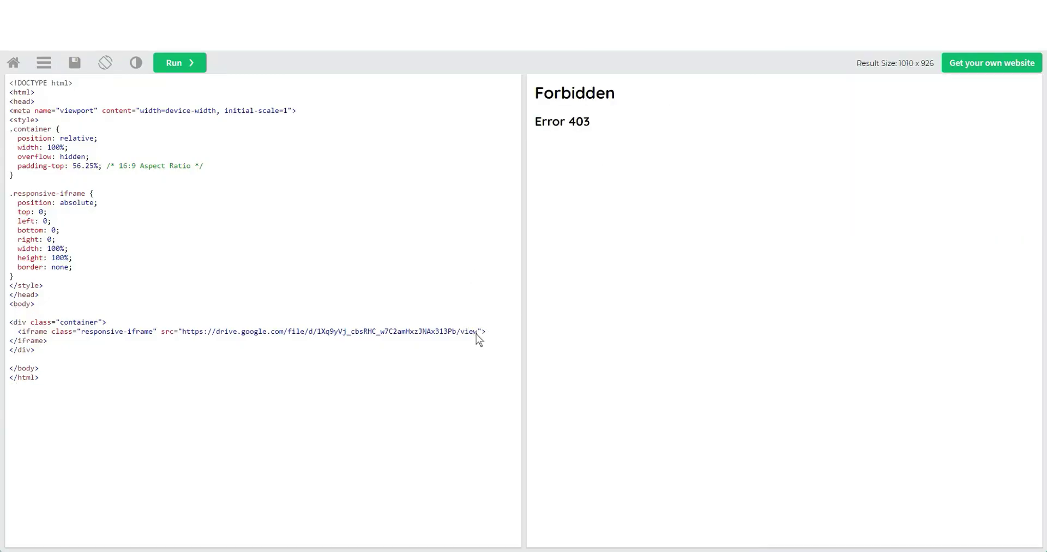
- Put the Drive /preview address in the iframe src, run it, and resize the result to check scaling
{"action": "left_click_drag", "start_coordinate": [476, 331], "coordinate": [178, 331]}
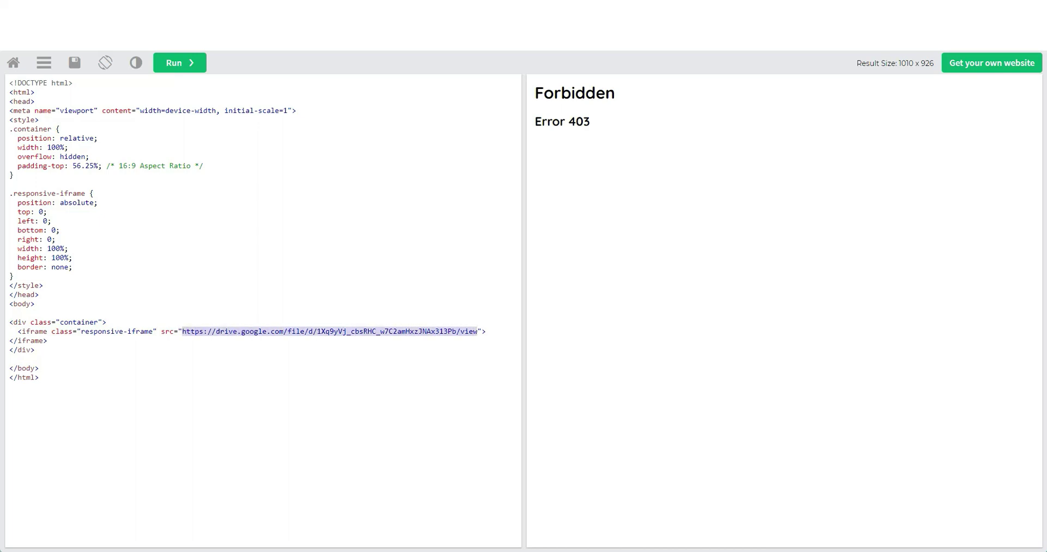
{"action": "right_click", "coordinate": [193, 327]}
{"action": "left_click", "coordinate": [262, 393]}
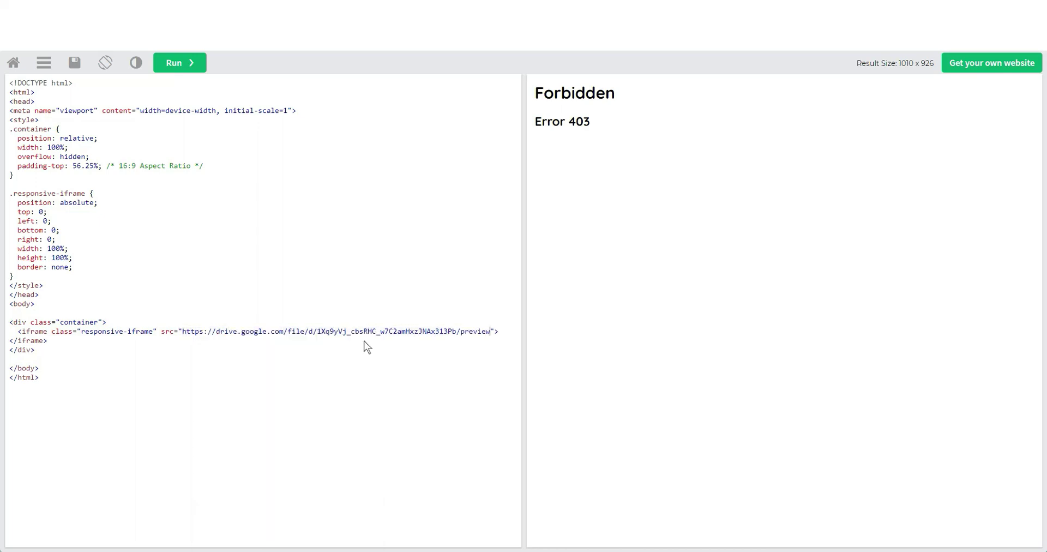
{"action": "left_click", "coordinate": [189, 64]}
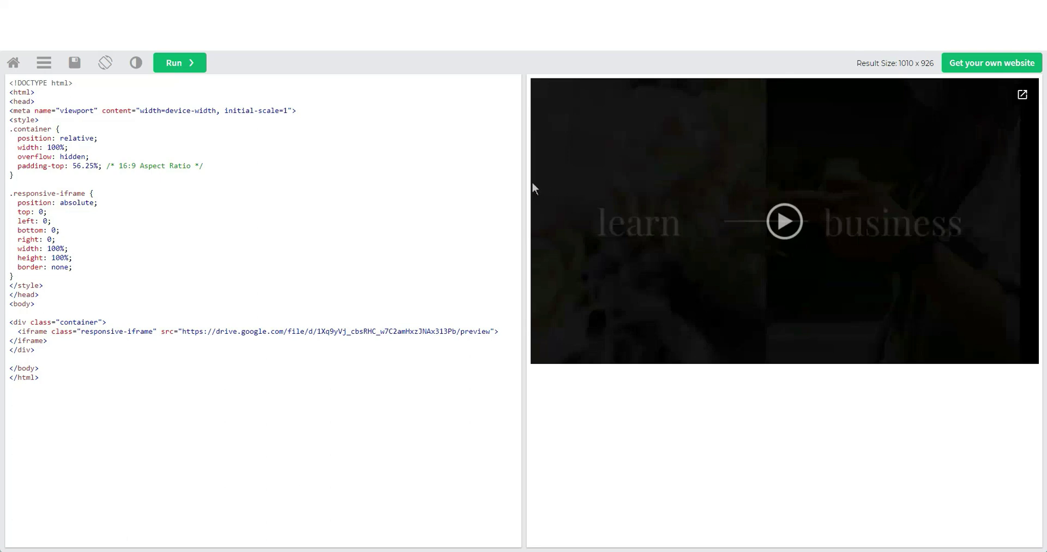
{"action": "left_click_drag", "start_coordinate": [523, 177], "coordinate": [607, 251]}
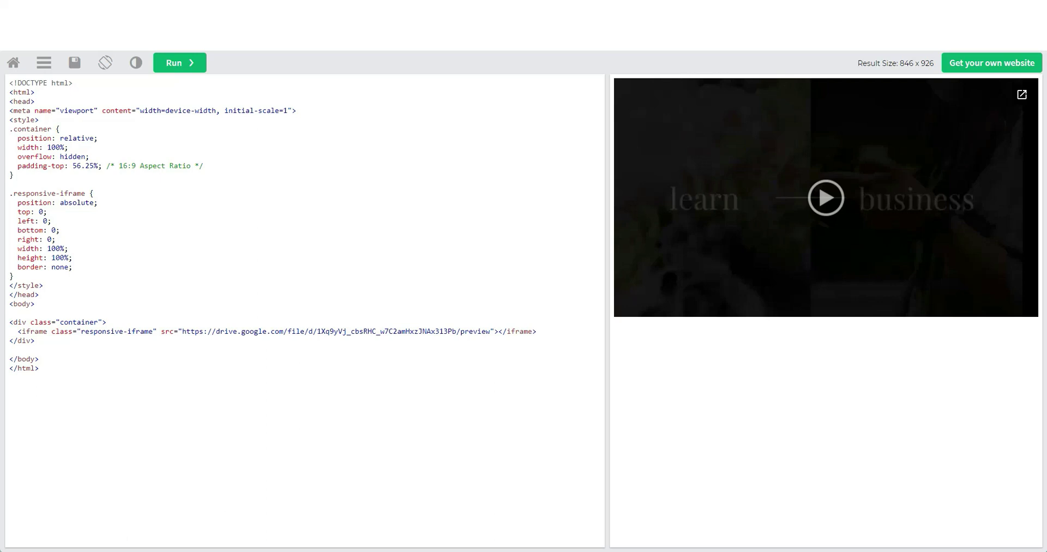
- Select all the responsive iframe code in the editor and copy it
{"action": "left_click_drag", "start_coordinate": [39, 368], "coordinate": [8, 88]}
{"action": "right_click", "coordinate": [186, 181]}
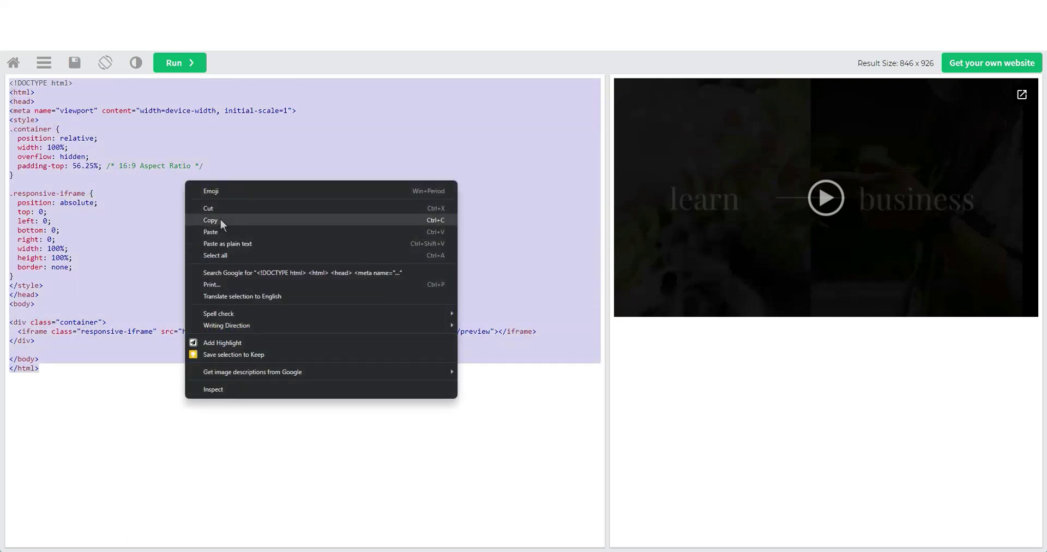
{"action": "left_click", "coordinate": [220, 220]}
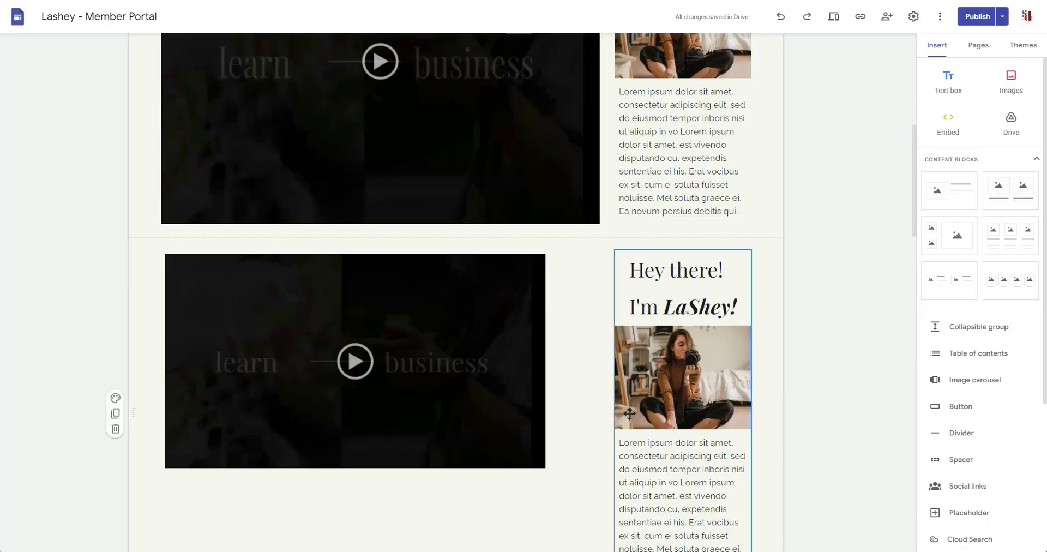
- Delete the old video block from the top Member Portal section
{"action": "scroll", "coordinate": [567, 381], "scroll_direction": "down", "scroll_amount": 8}
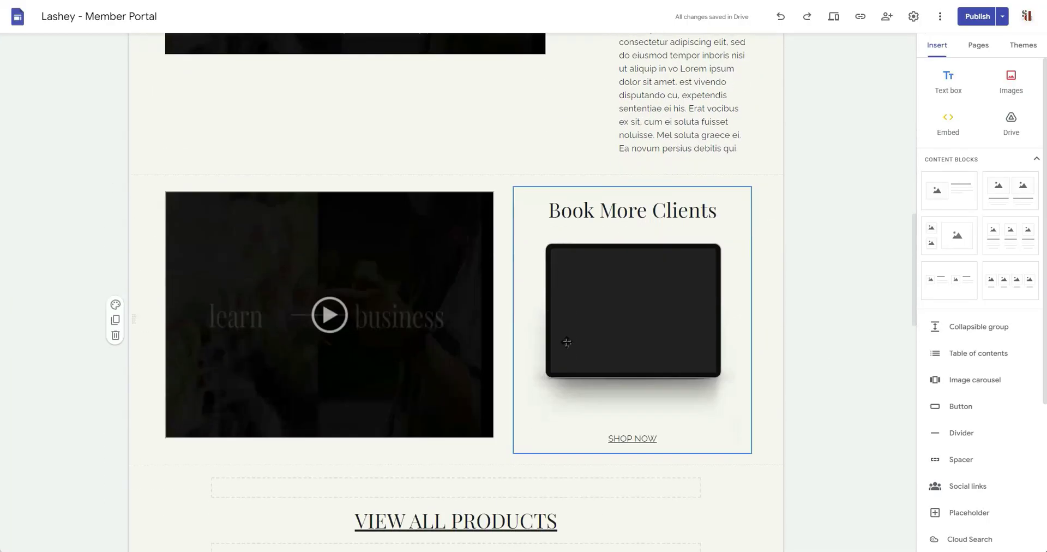
{"action": "scroll", "coordinate": [545, 349], "scroll_direction": "up", "scroll_amount": 10}
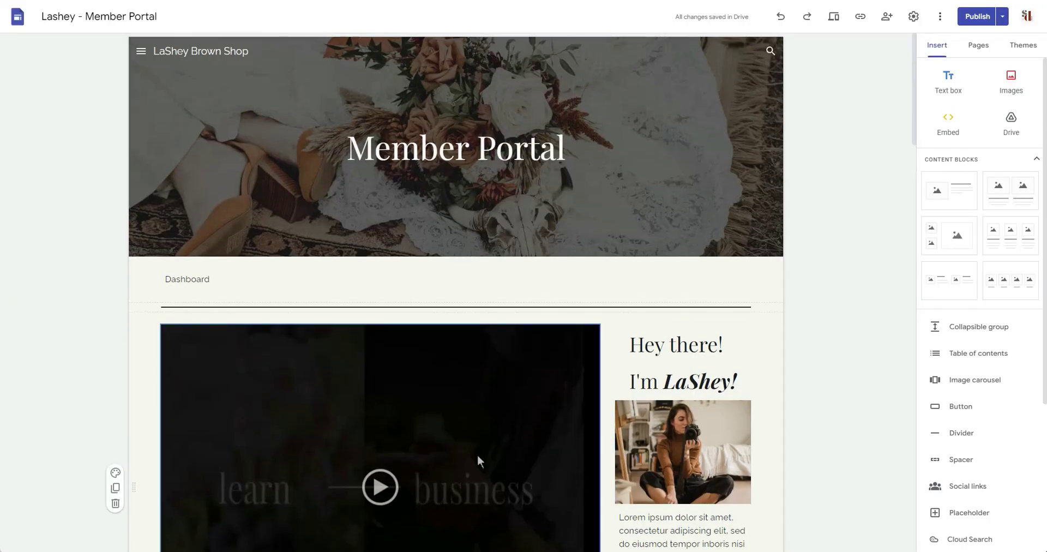
{"action": "left_click", "coordinate": [478, 461]}
{"action": "scroll", "coordinate": [145, 306], "scroll_direction": "down", "scroll_amount": 5}
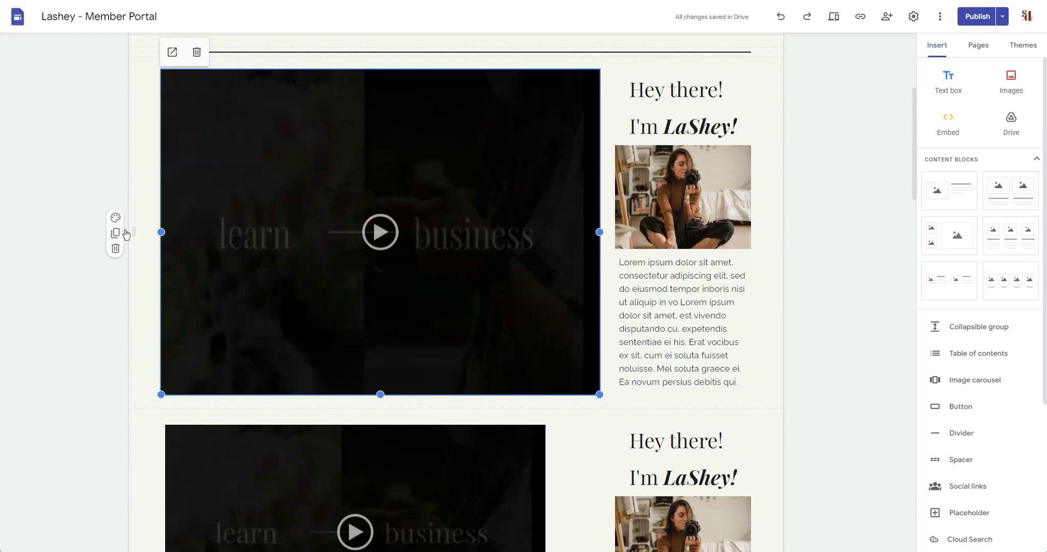
{"action": "left_click", "coordinate": [196, 52]}
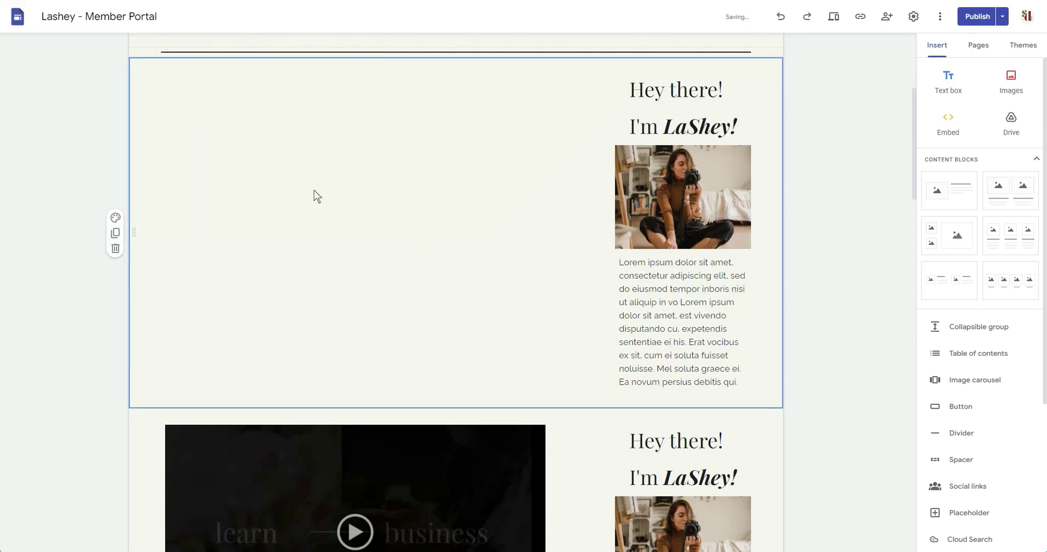
- Embed the copied responsive code in the empty section and enlarge it to fill the column
{"action": "double_click", "coordinate": [294, 186]}
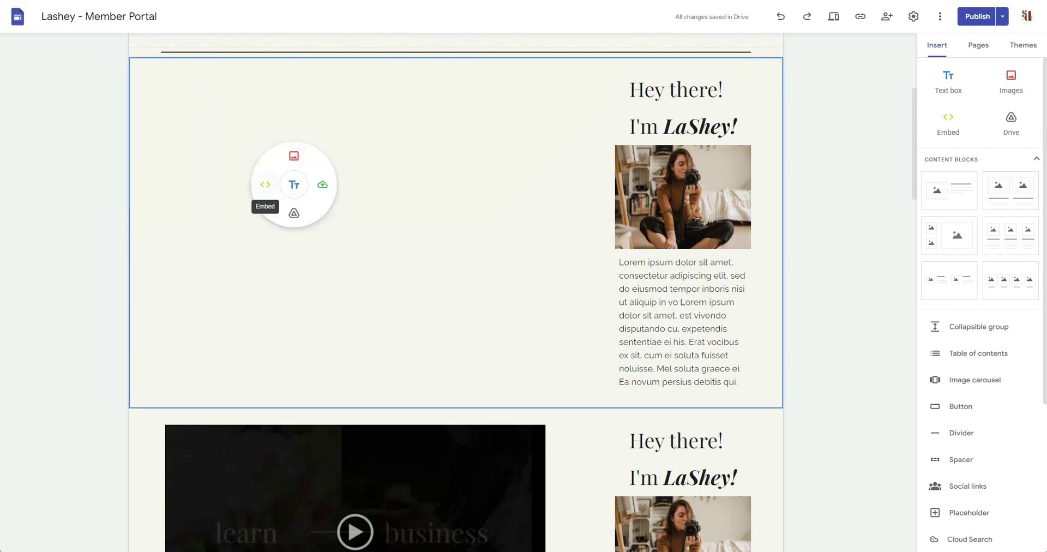
{"action": "left_click", "coordinate": [265, 184]}
{"action": "left_click", "coordinate": [446, 232]}
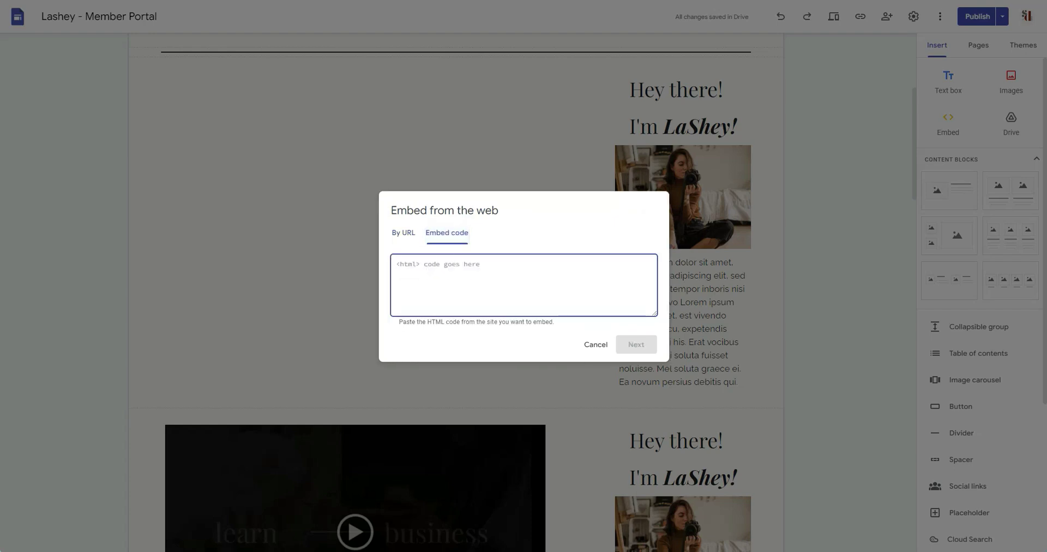
{"action": "right_click", "coordinate": [416, 263]}
{"action": "left_click", "coordinate": [489, 355]}
{"action": "left_click", "coordinate": [636, 344]}
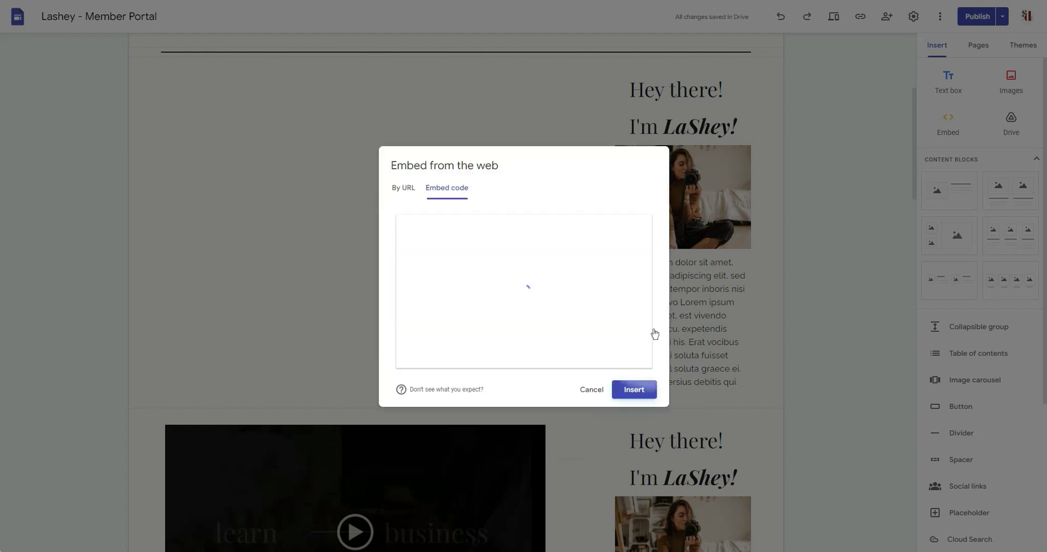
{"action": "left_click", "coordinate": [645, 390]}
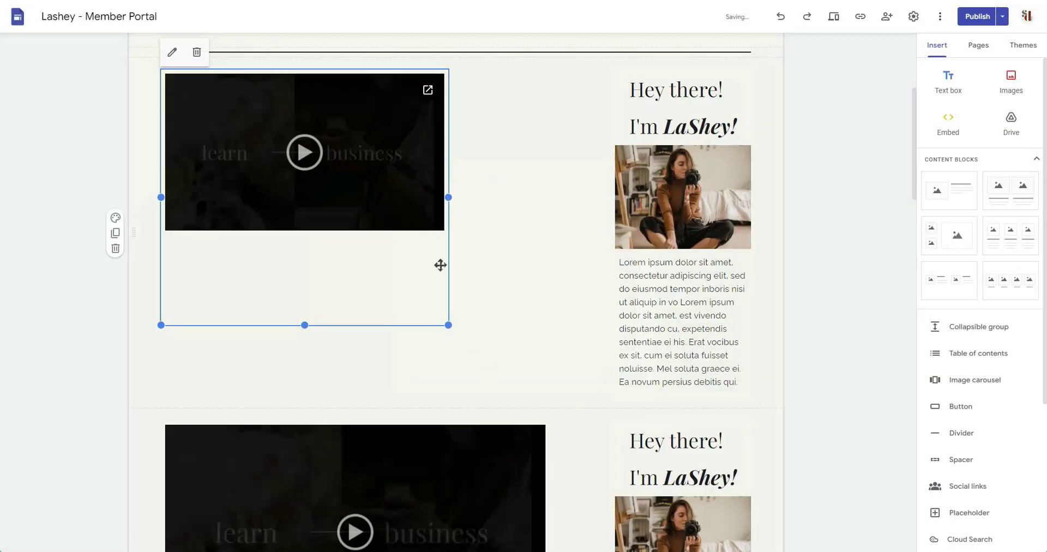
{"action": "left_click_drag", "start_coordinate": [448, 325], "coordinate": [599, 379]}
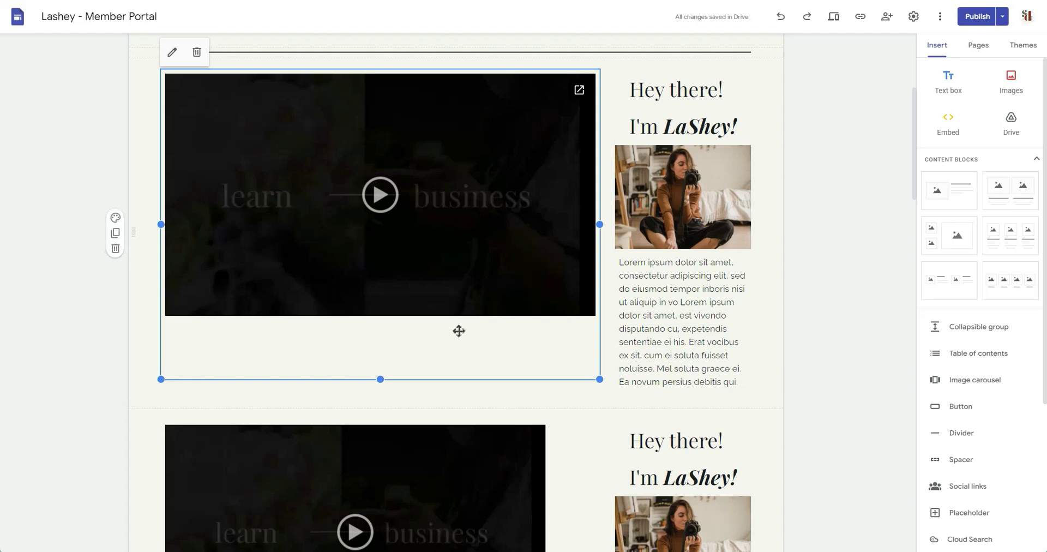
{"action": "left_click", "coordinate": [833, 18]}
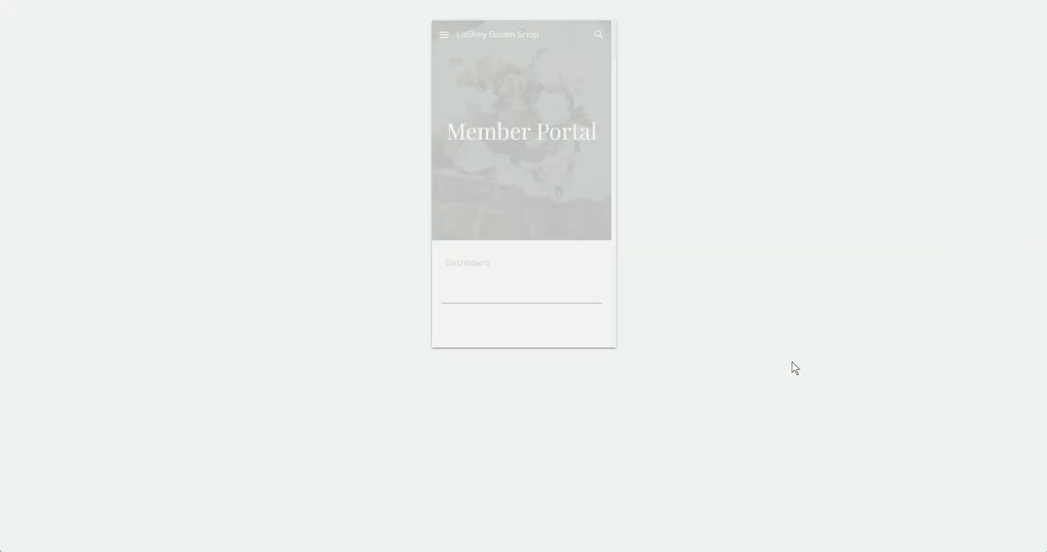
- Play the embedded Drive video in the phone-size preview, then close the preview
{"action": "scroll", "coordinate": [585, 196], "scroll_direction": "down", "scroll_amount": 3}
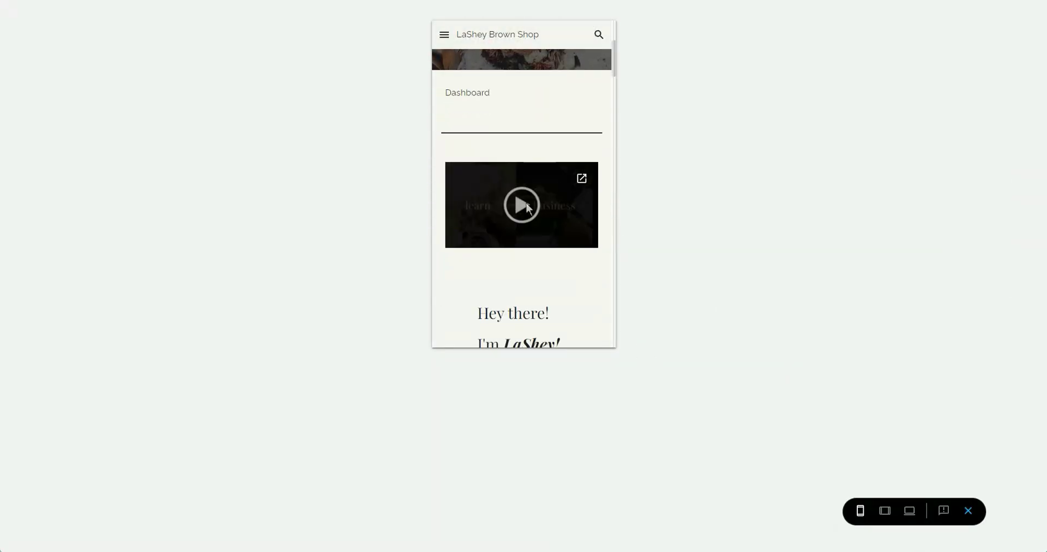
{"action": "left_click", "coordinate": [528, 207]}
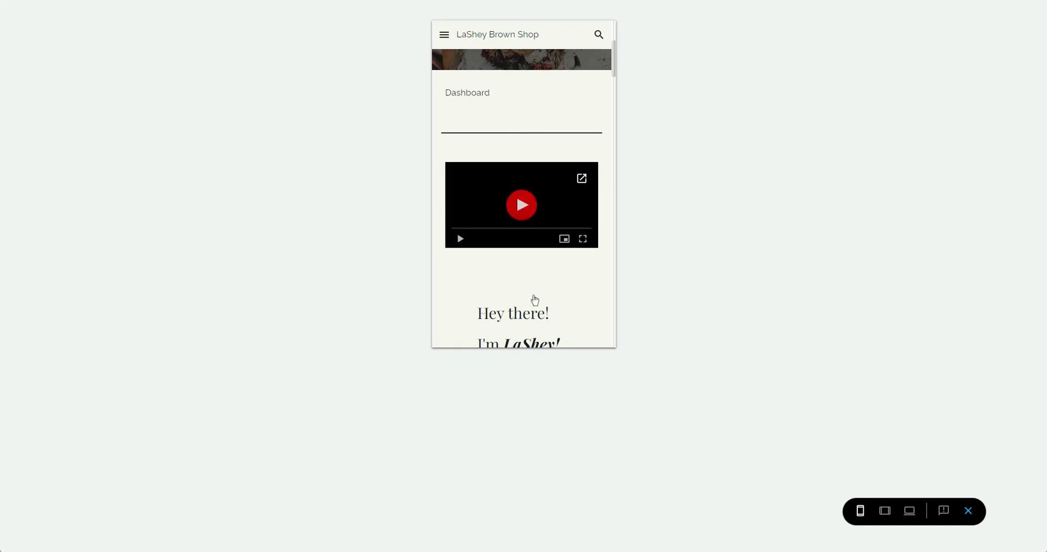
{"action": "left_click", "coordinate": [521, 205]}
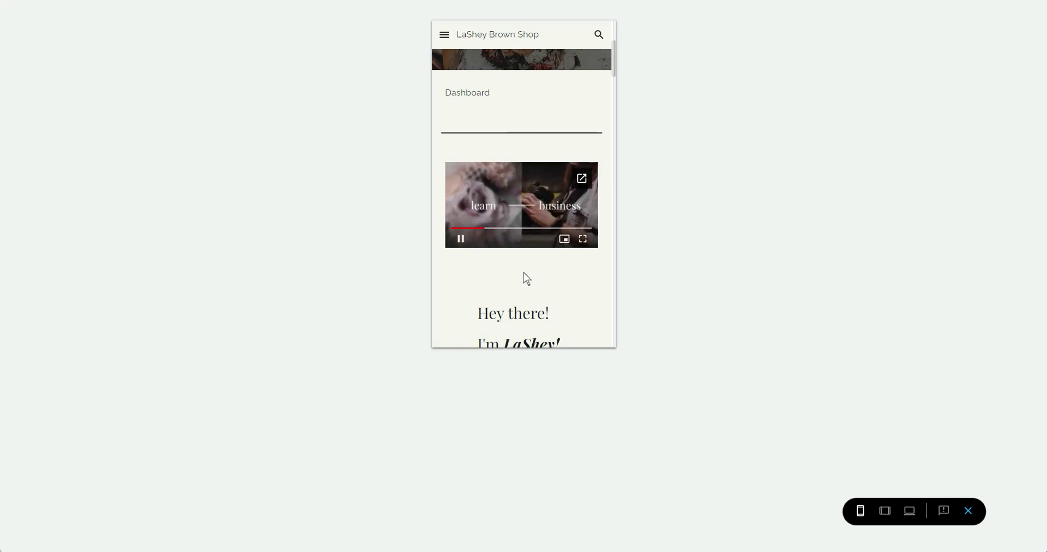
{"action": "left_click", "coordinate": [968, 510]}
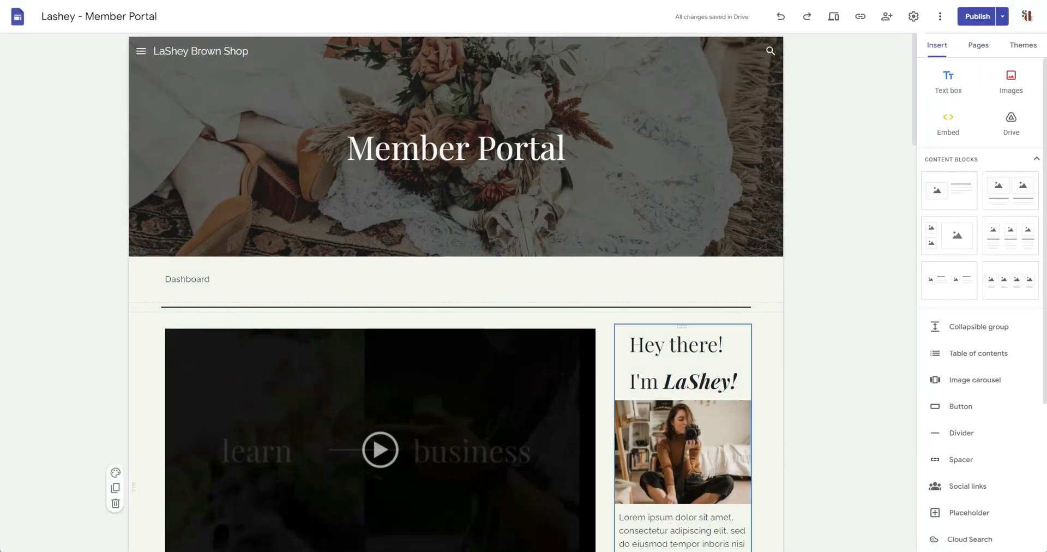
- Preview the Member Portal at tablet width, scroll through it, then switch to large-screen width
{"action": "scroll", "coordinate": [392, 285], "scroll_direction": "down", "scroll_amount": 6}
{"action": "scroll", "coordinate": [393, 285], "scroll_direction": "down", "scroll_amount": 3}
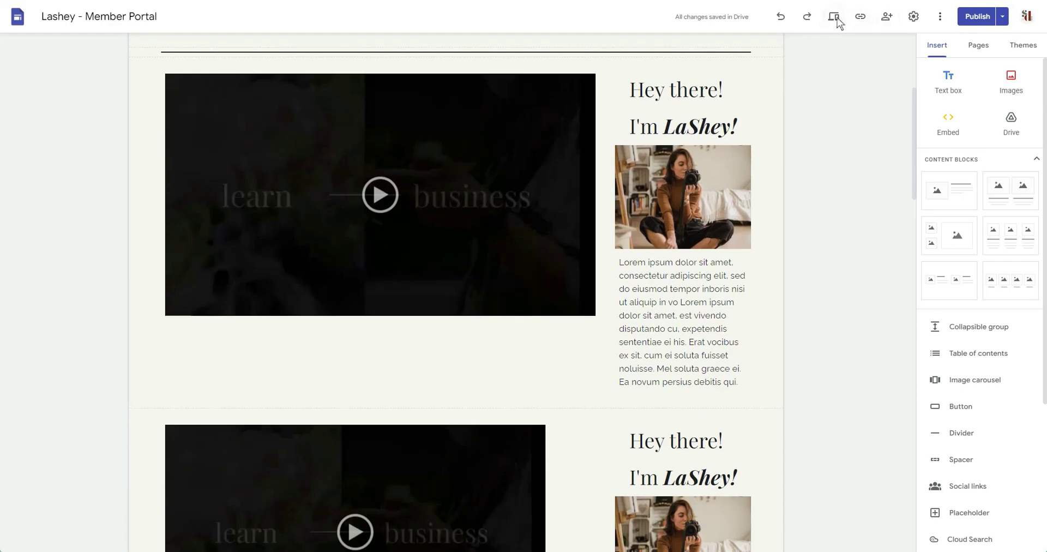
{"action": "key", "text": "ctrl+shift+p"}
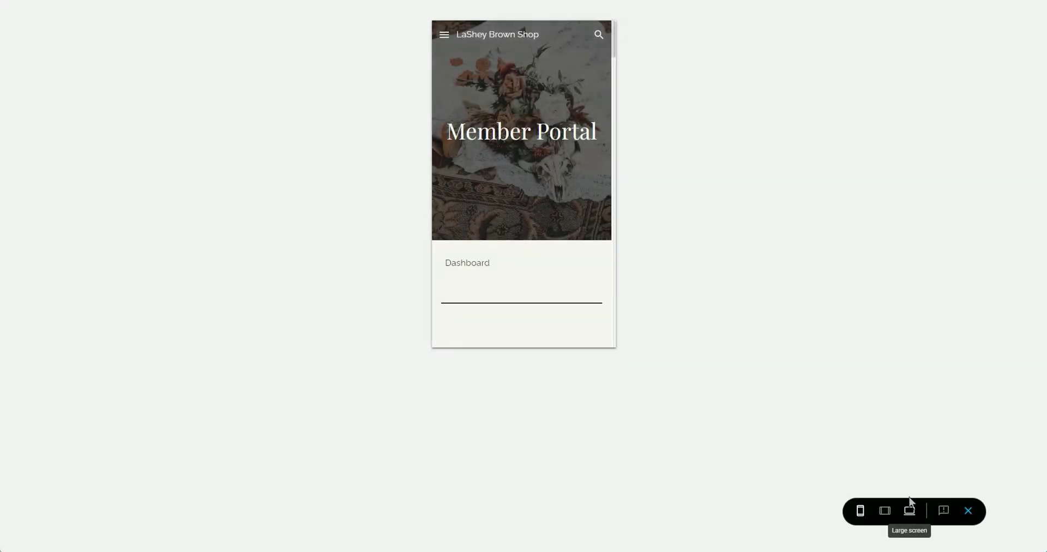
{"action": "left_click", "coordinate": [885, 511]}
{"action": "scroll", "coordinate": [615, 205], "scroll_direction": "down", "scroll_amount": 5}
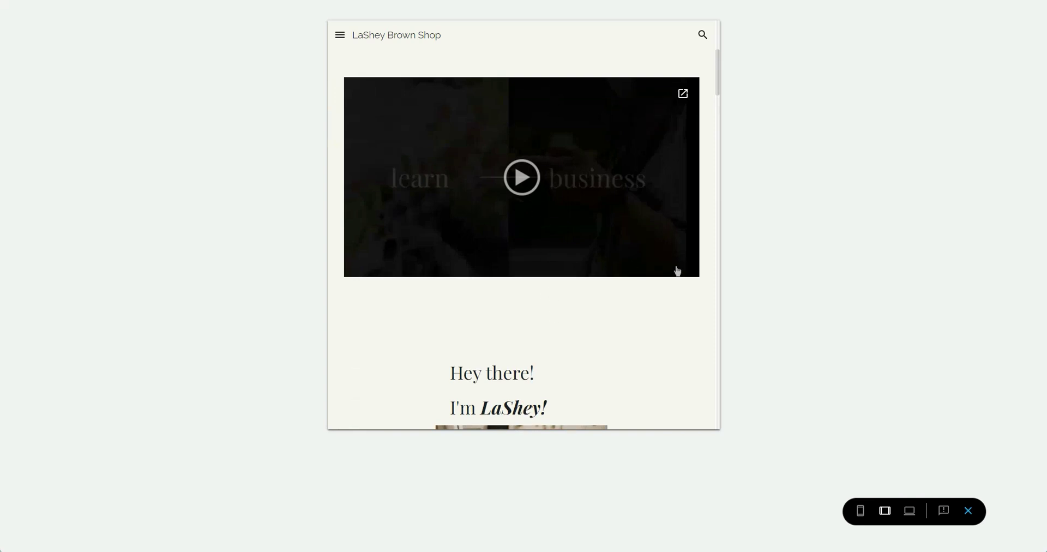
{"action": "scroll", "coordinate": [677, 271], "scroll_direction": "down", "scroll_amount": 6}
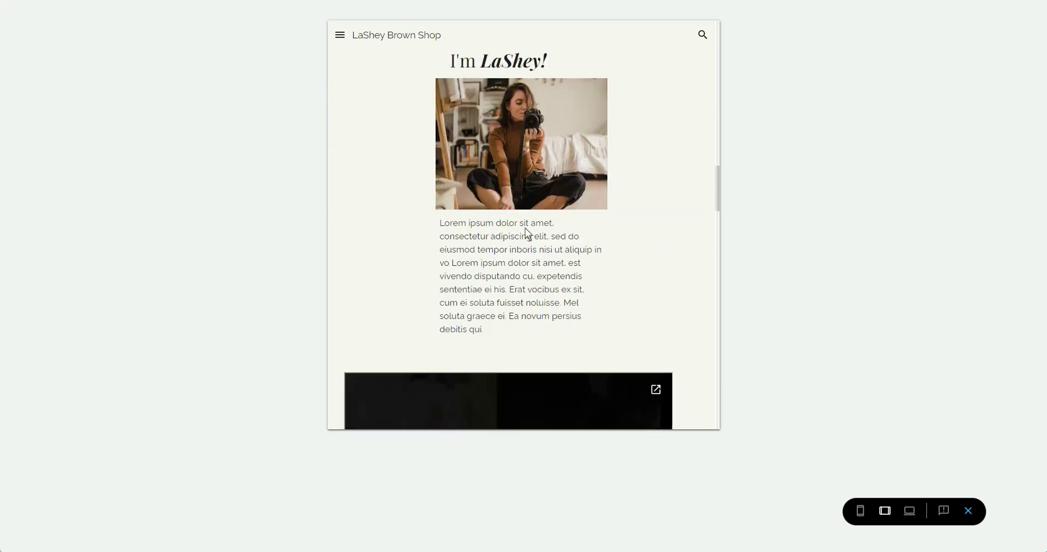
{"action": "scroll", "coordinate": [524, 229], "scroll_direction": "down", "scroll_amount": 10}
{"action": "scroll", "coordinate": [523, 230], "scroll_direction": "up", "scroll_amount": 12}
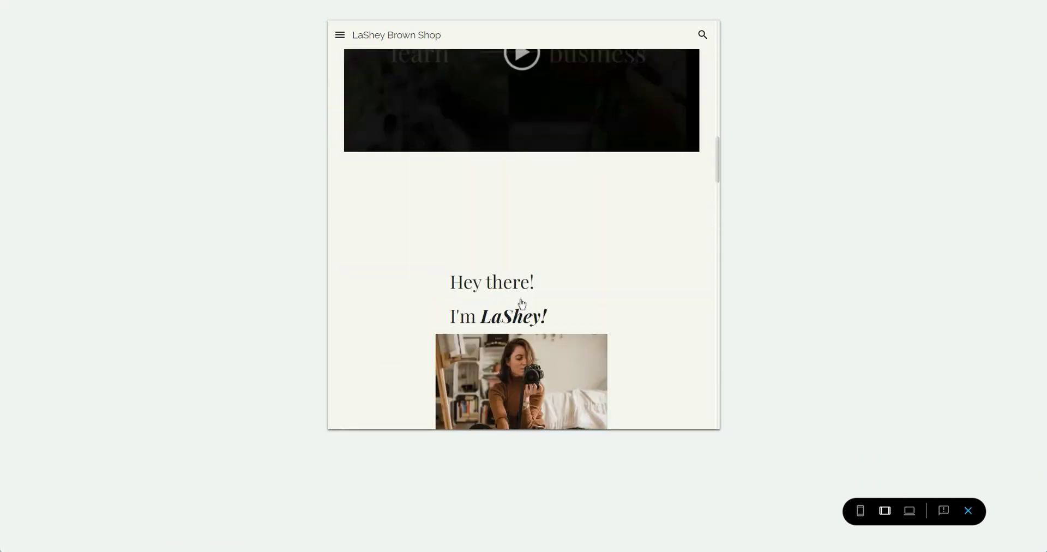
{"action": "scroll", "coordinate": [522, 304], "scroll_direction": "down", "scroll_amount": 5}
{"action": "scroll", "coordinate": [520, 293], "scroll_direction": "up", "scroll_amount": 10}
{"action": "scroll", "coordinate": [523, 289], "scroll_direction": "down", "scroll_amount": 4}
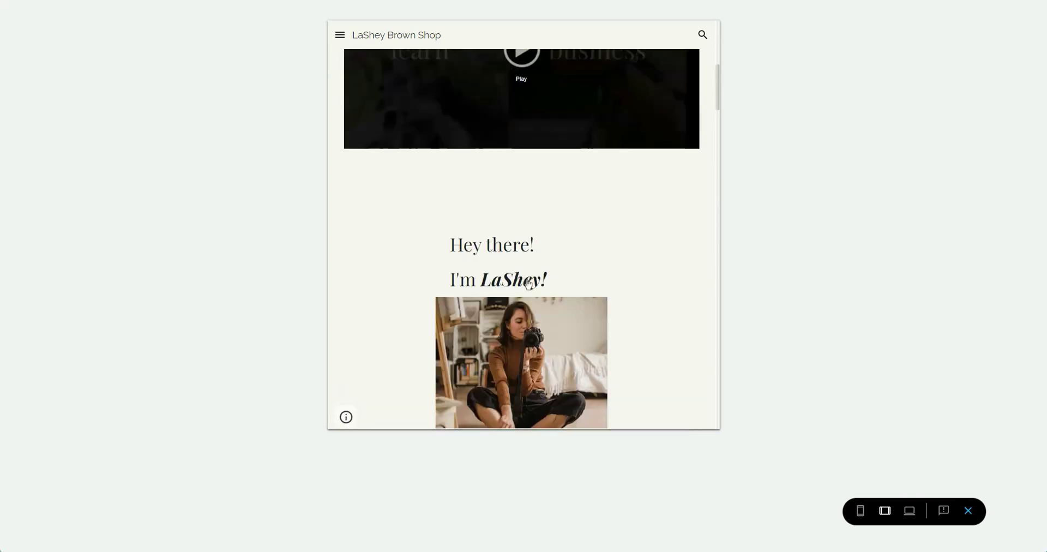
{"action": "scroll", "coordinate": [520, 297], "scroll_direction": "up", "scroll_amount": 5}
{"action": "scroll", "coordinate": [521, 328], "scroll_direction": "down", "scroll_amount": 1}
{"action": "left_click", "coordinate": [909, 510]}
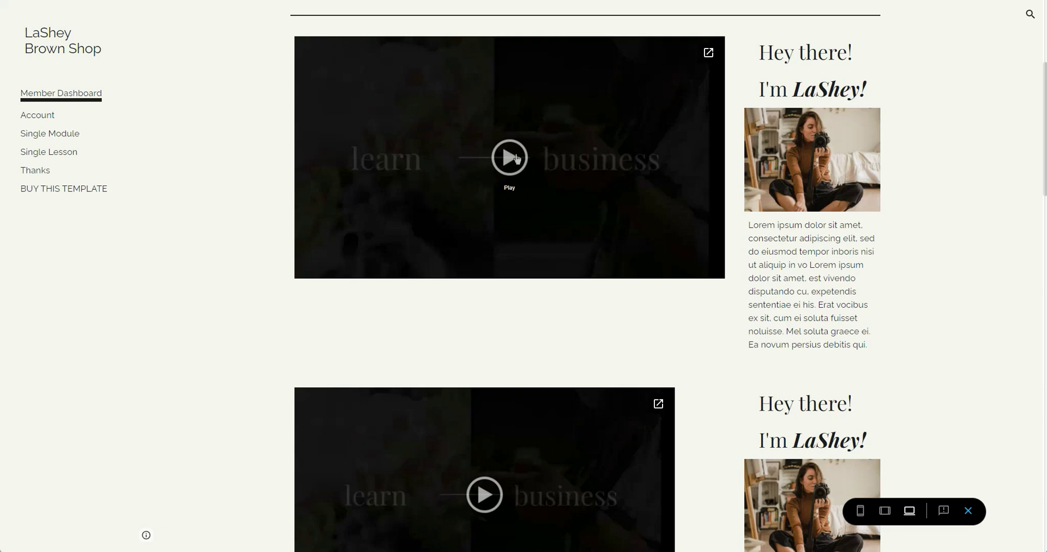
- Start both embedded videos playing in the desktop-size preview
{"action": "left_click", "coordinate": [517, 159]}
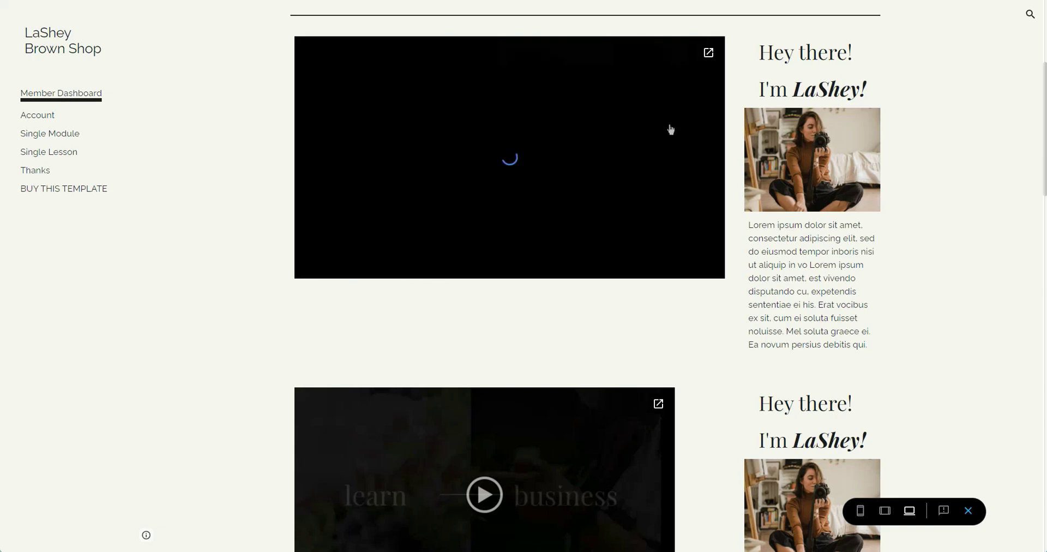
{"action": "scroll", "coordinate": [369, 280], "scroll_direction": "down", "scroll_amount": 5}
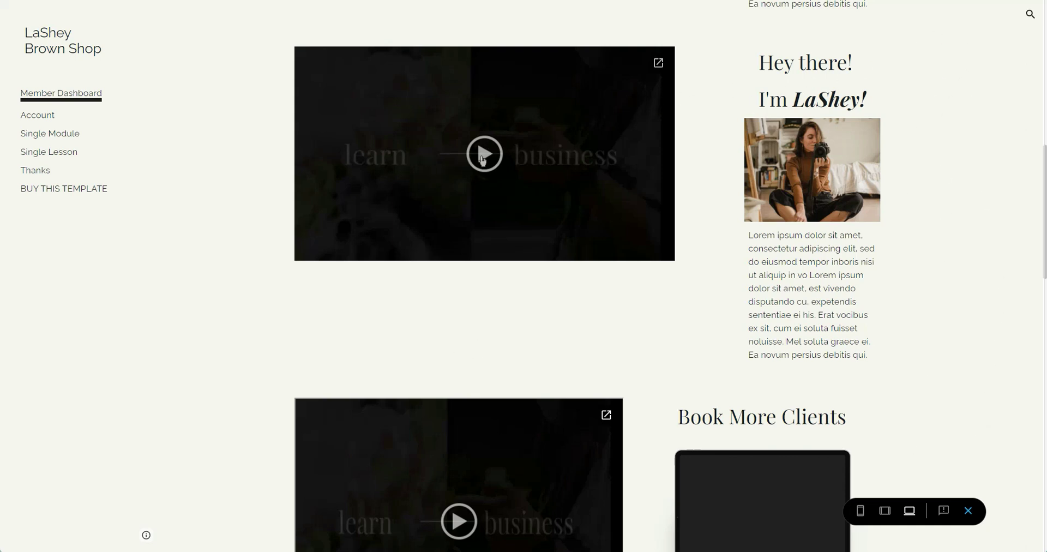
{"action": "left_click", "coordinate": [456, 160]}
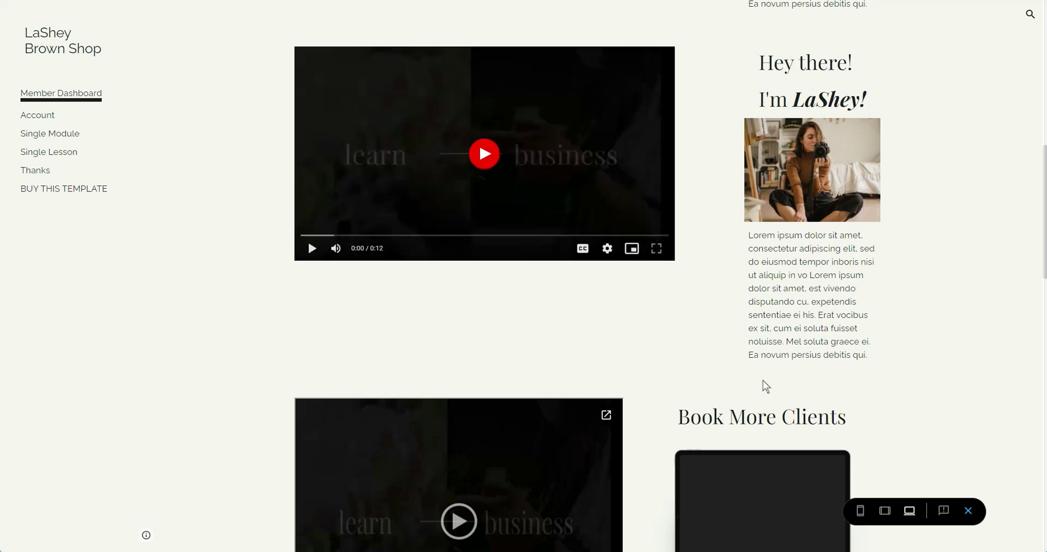
- Switch the preview to Phone and scroll through to confirm the Drive video fits the narrow width
{"action": "left_click", "coordinate": [860, 510]}
{"action": "scroll", "coordinate": [567, 280], "scroll_direction": "down", "scroll_amount": 10}
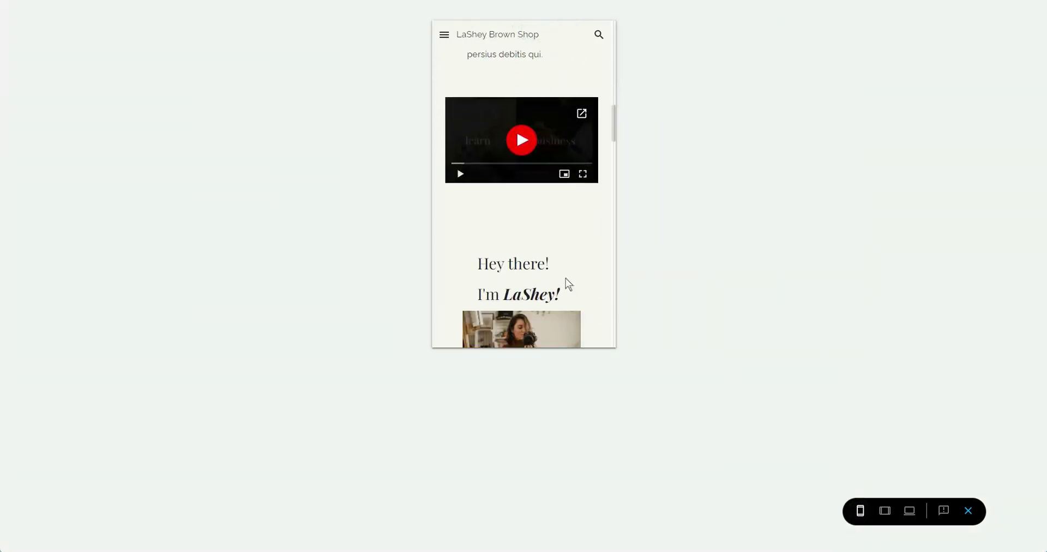
{"action": "scroll", "coordinate": [565, 211], "scroll_direction": "up", "scroll_amount": 6}
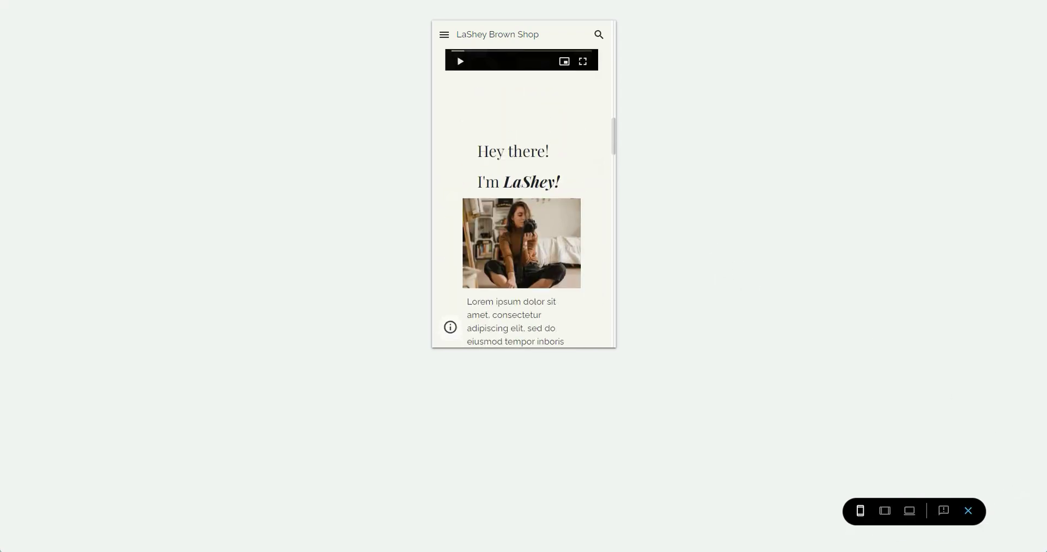
{"action": "scroll", "coordinate": [523, 190], "scroll_direction": "up", "scroll_amount": 3}
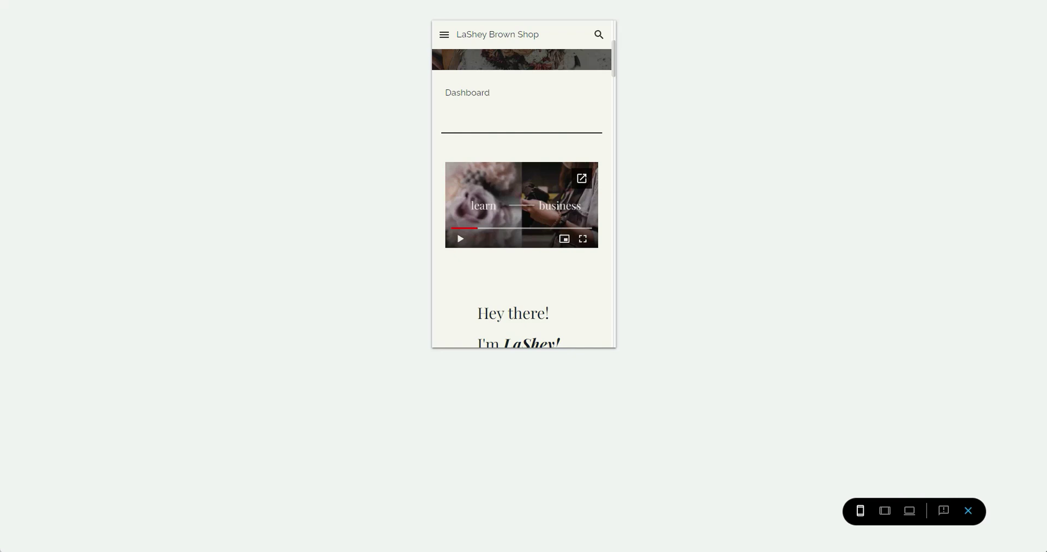